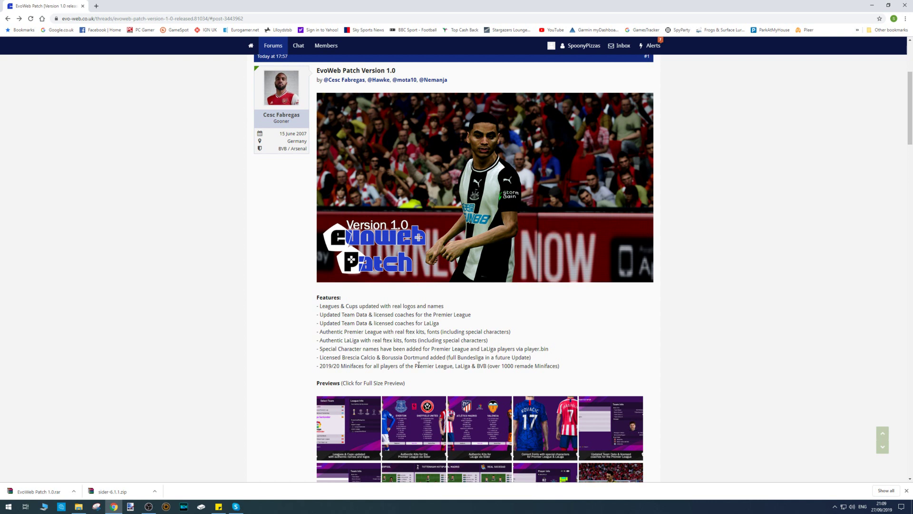
Step: Zoom the LaLiga minifaces 4.png preview to full size, fit it back, then close its tab
scroll(459, 368, "down", 1)
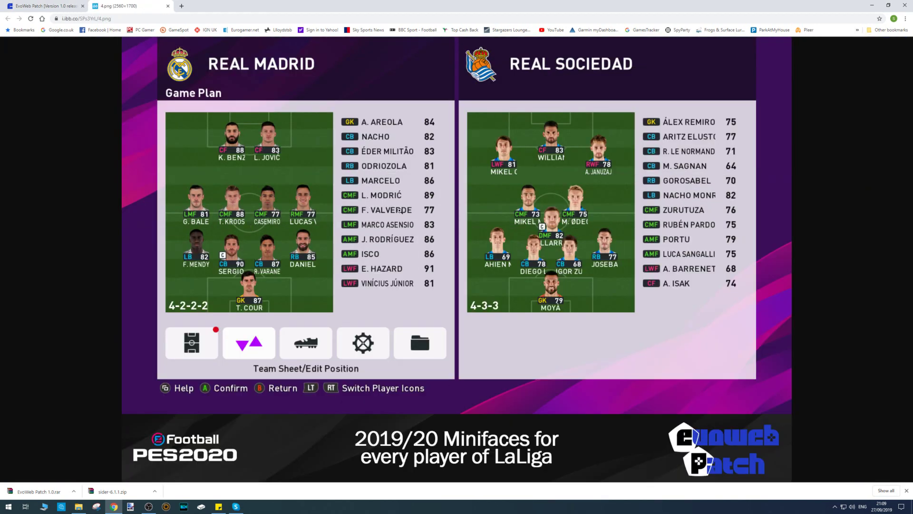
left_click(399, 210)
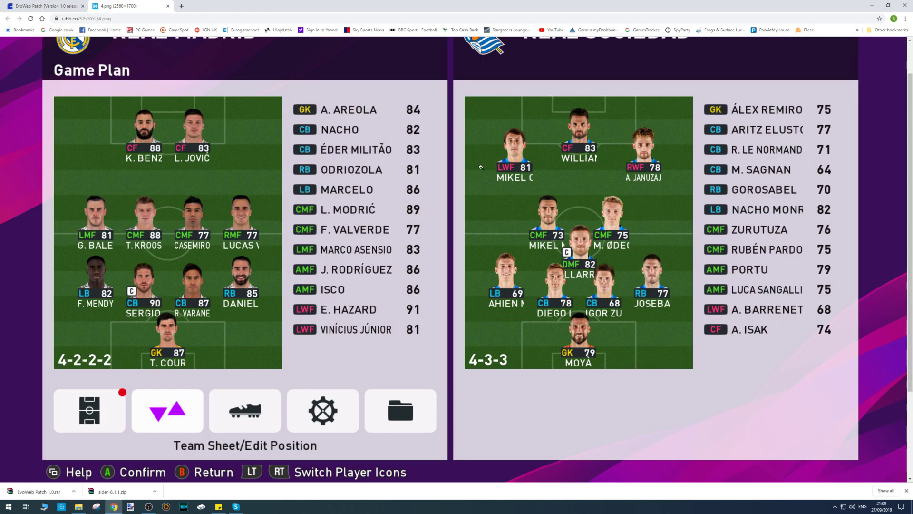
left_click(404, 222)
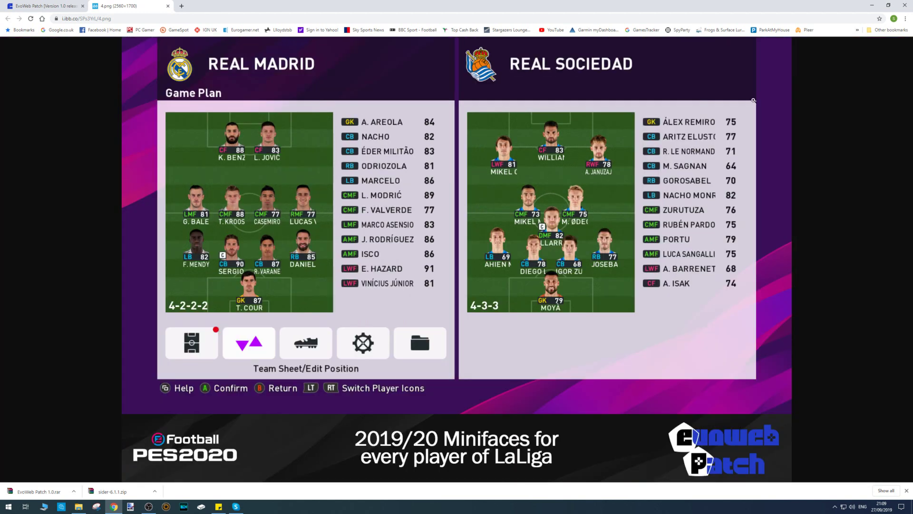
left_click(167, 5)
scroll(363, 221, "down", 3)
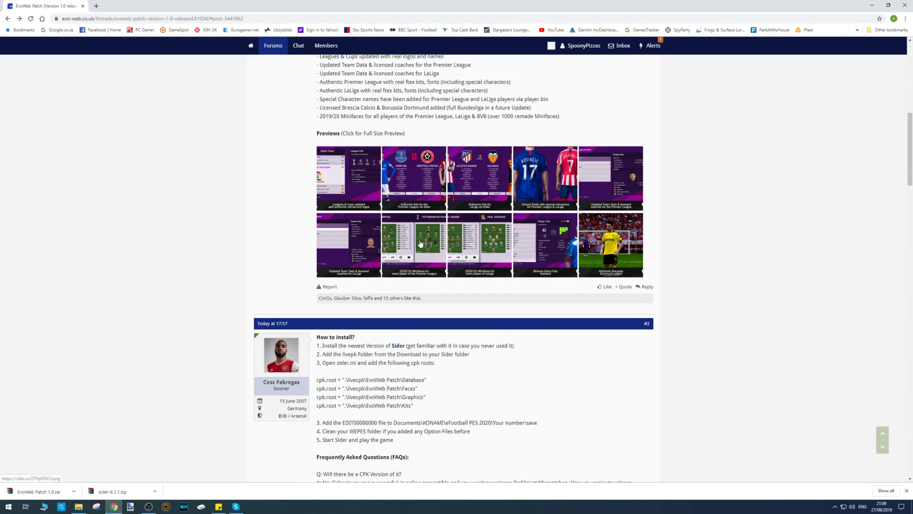
scroll(419, 243, "down", 1)
scroll(414, 206, "down", 1)
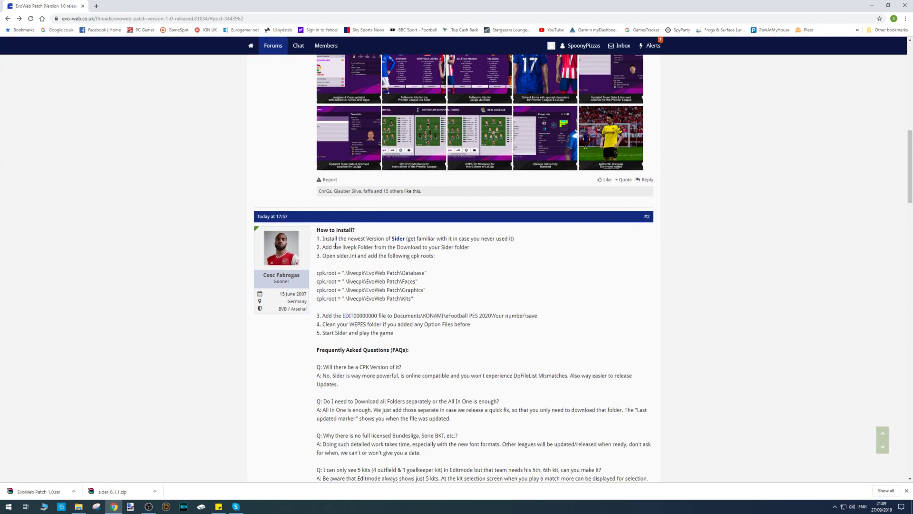
left_click_drag(316, 232, 461, 366)
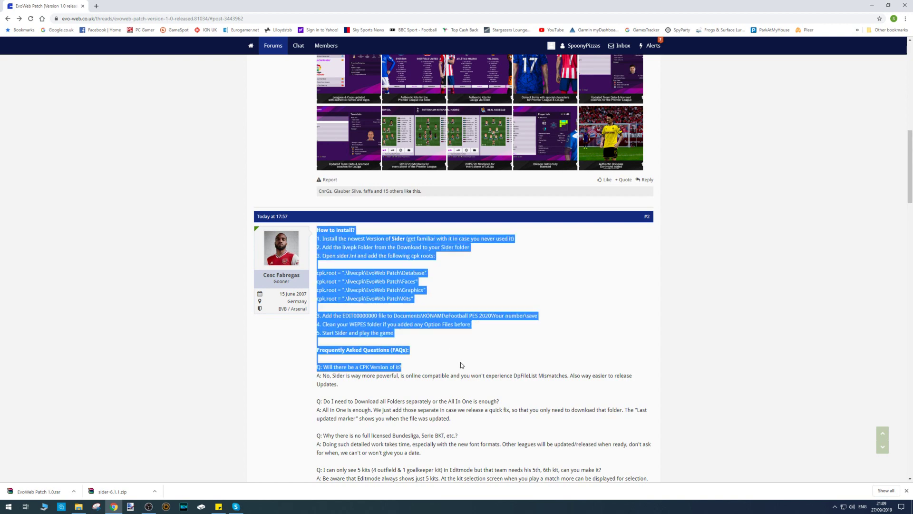
scroll(460, 366, "down", 1)
left_click(437, 305)
scroll(430, 303, "down", 2)
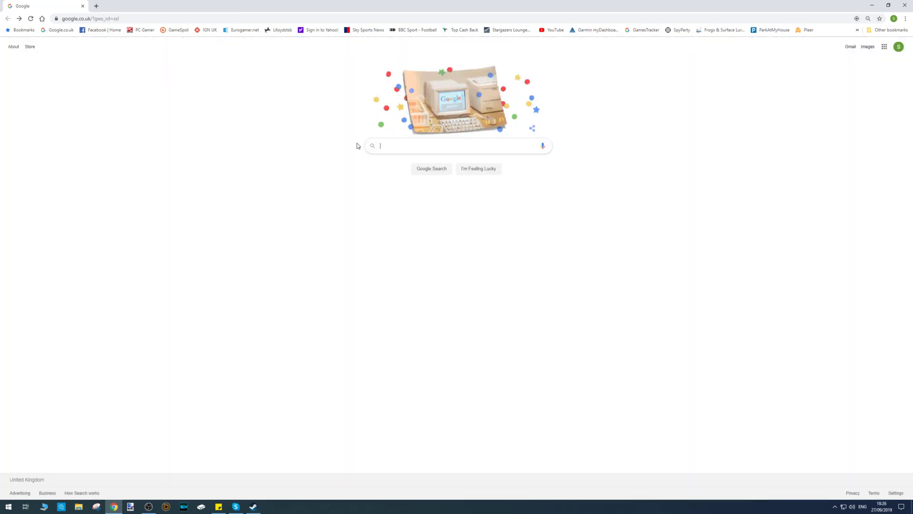
Step: Search Google for 'evoweb' and open the Evo-Web site
type("voweb")
key("Return")
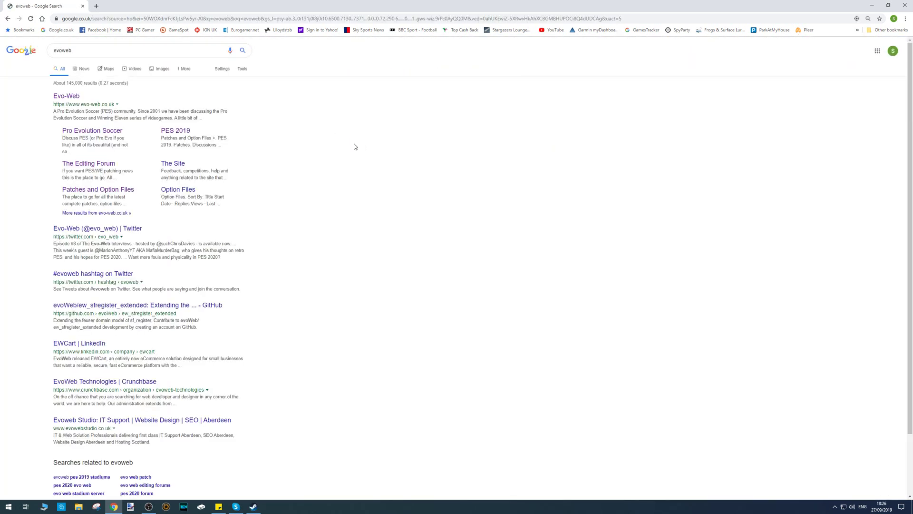
left_click(66, 96)
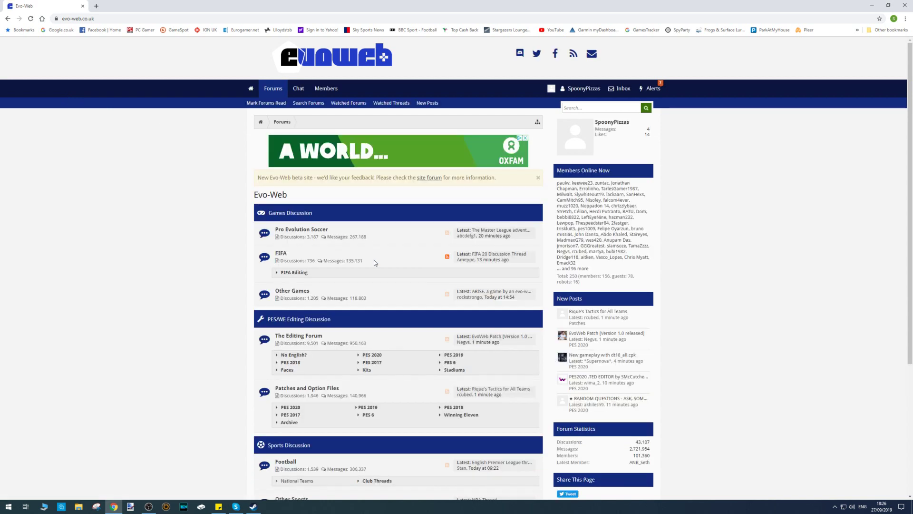
scroll(376, 262, "down", 2)
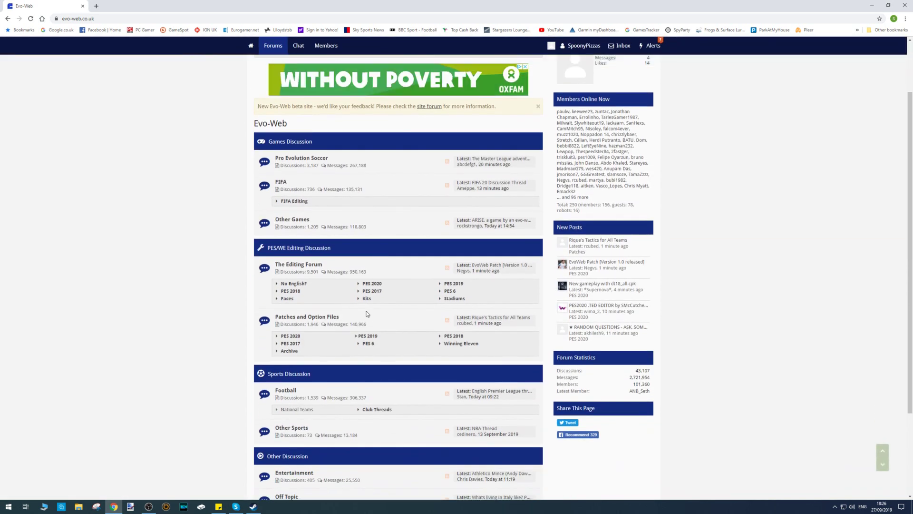
Step: Go through The Editing Forum and PES 2020 to the EvoWeb Patch Version 1.0 thread
left_click(304, 265)
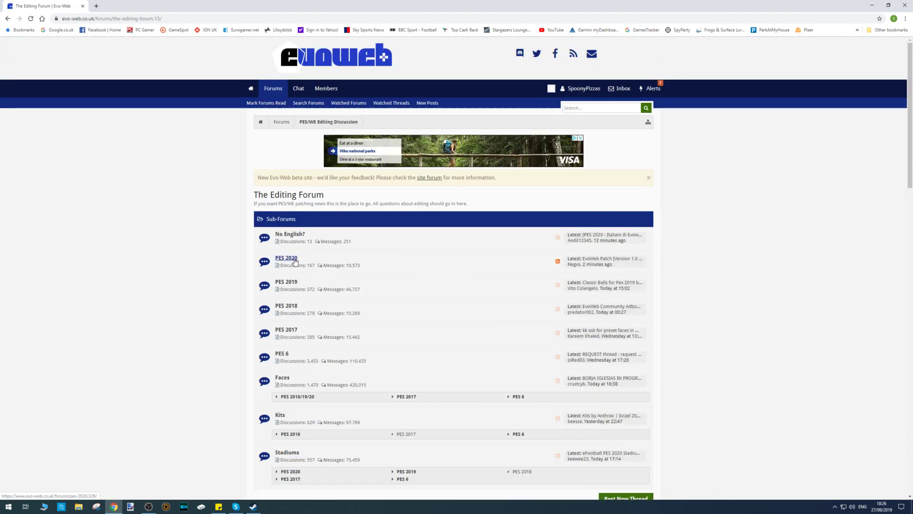
left_click(289, 258)
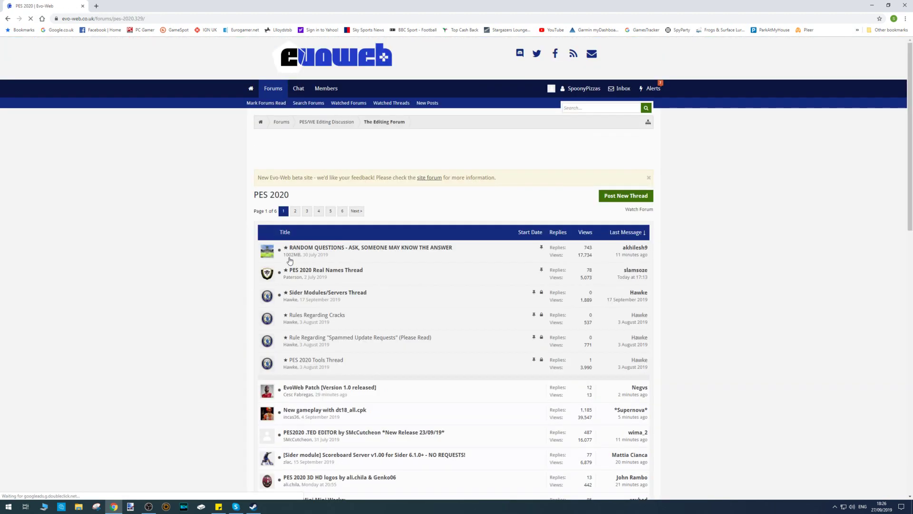
scroll(381, 299, "down", 3)
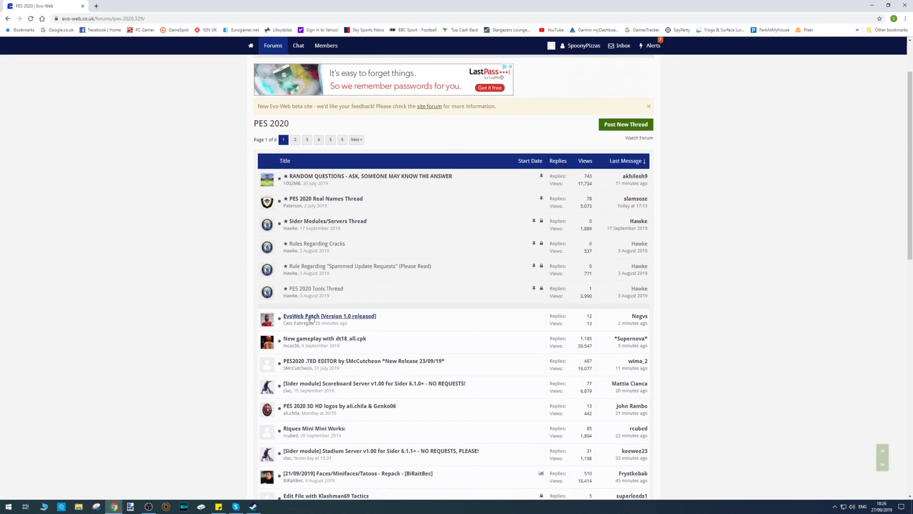
left_click(357, 319)
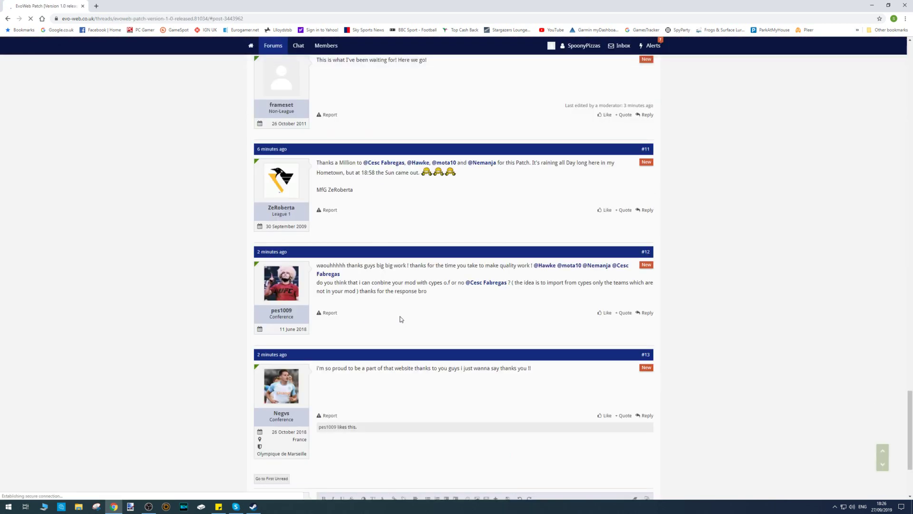
scroll(395, 314, "up", 3)
scroll(394, 318, "up", 15)
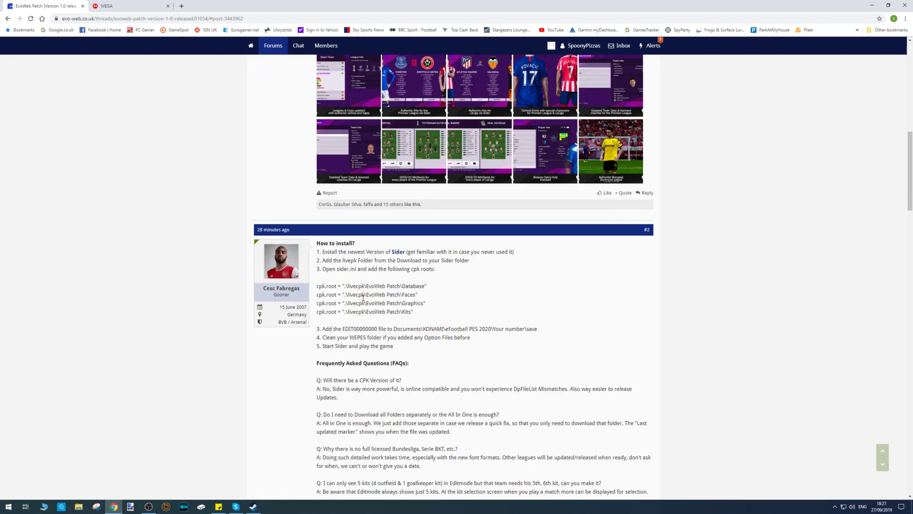
Step: Download sider-6.1.1.zip from the Sider 6 thread and return to the EvoWeb Patch thread
left_click(398, 252)
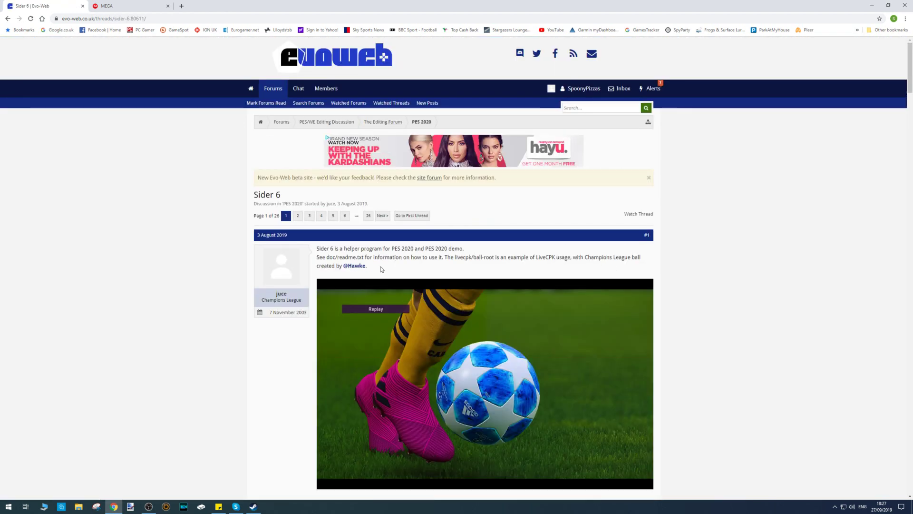
scroll(349, 268, "down", 4)
scroll(349, 268, "down", 2)
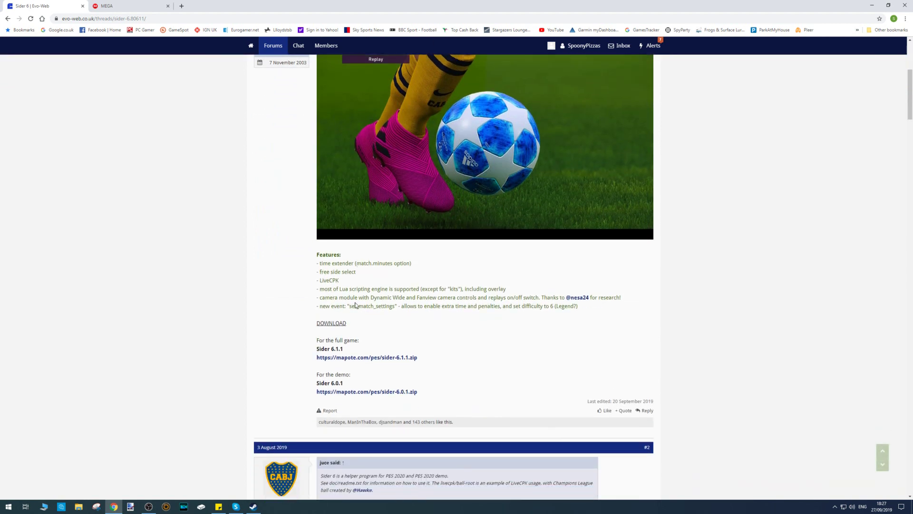
left_click(343, 359)
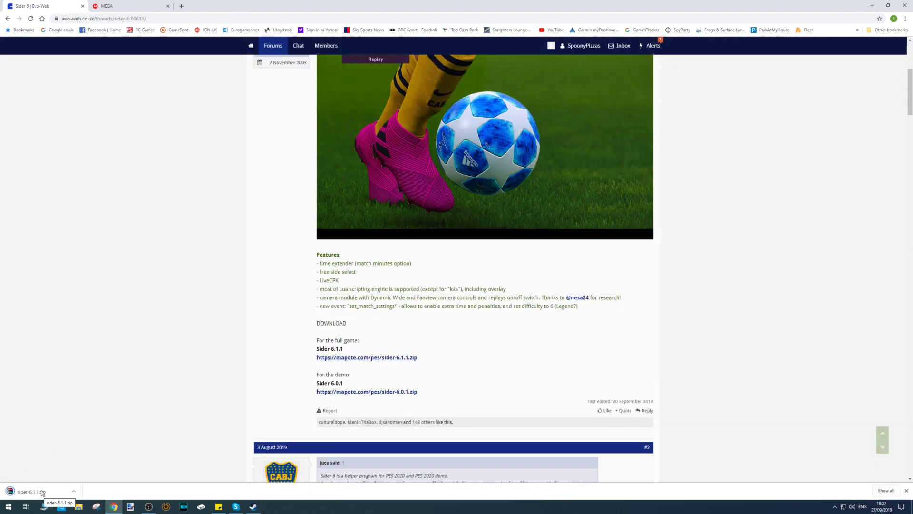
key("alt+Left")
left_click(74, 491)
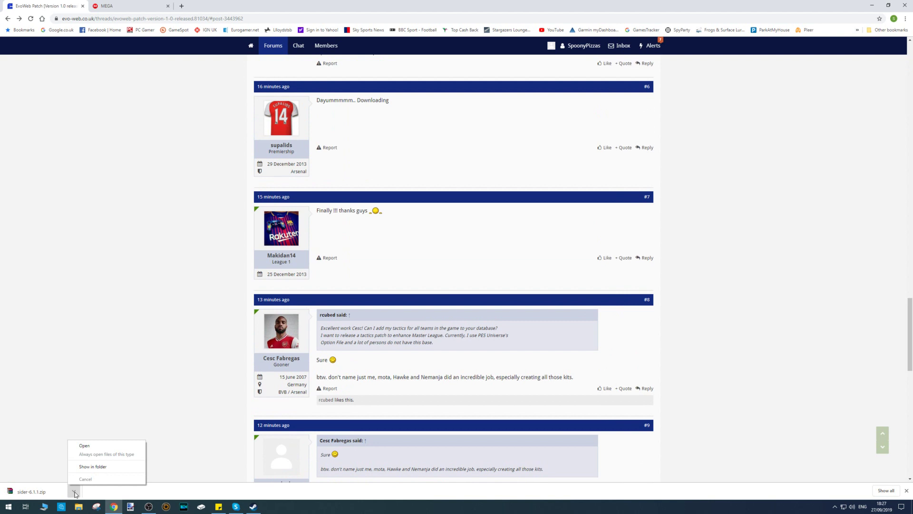
Step: Locate sider-6.1.1.zip in the Downloads folder and extract it there
left_click(96, 469)
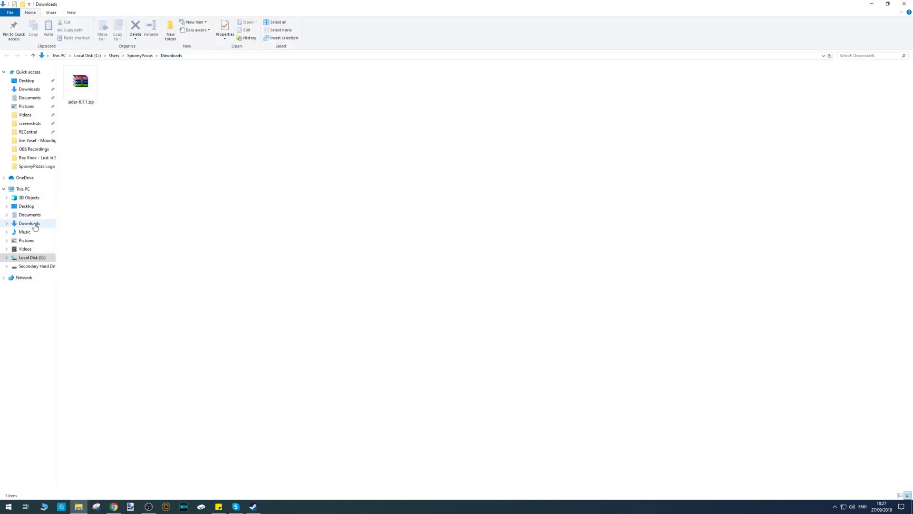
left_click(34, 226)
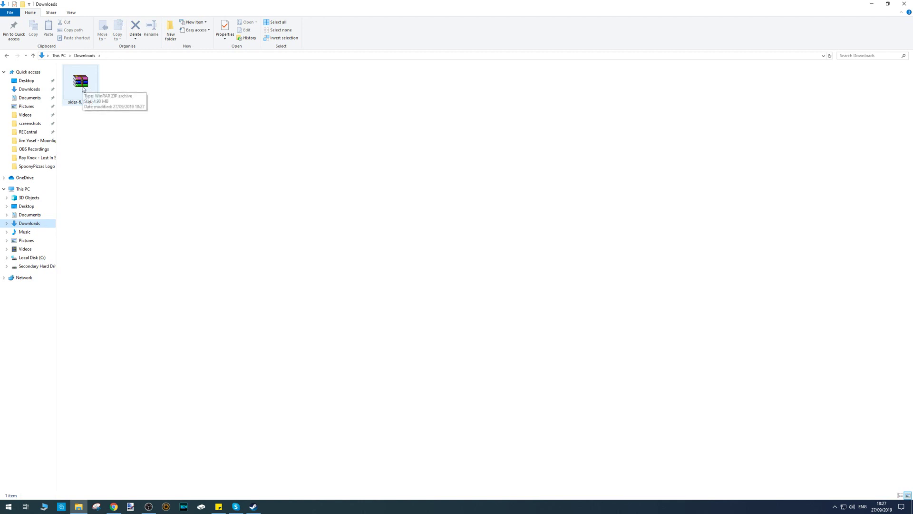
right_click(82, 87)
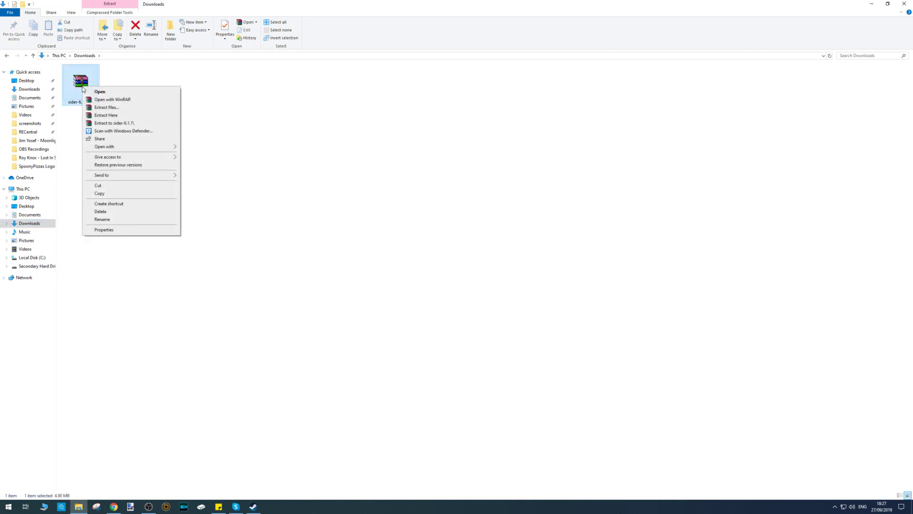
left_click(114, 116)
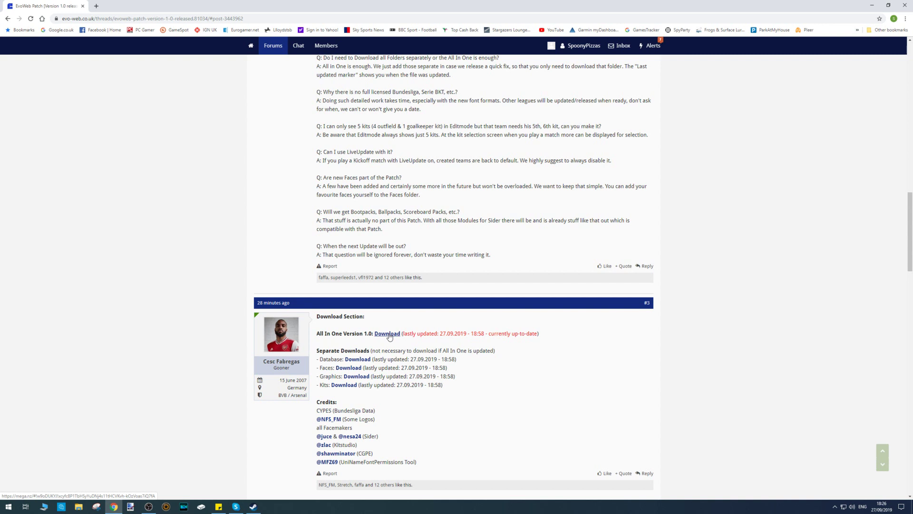
Step: Download the 298.1 MB EvoWeb Patch 1.0.rar from the All In One Version 1.0 MEGA link
left_click(388, 335)
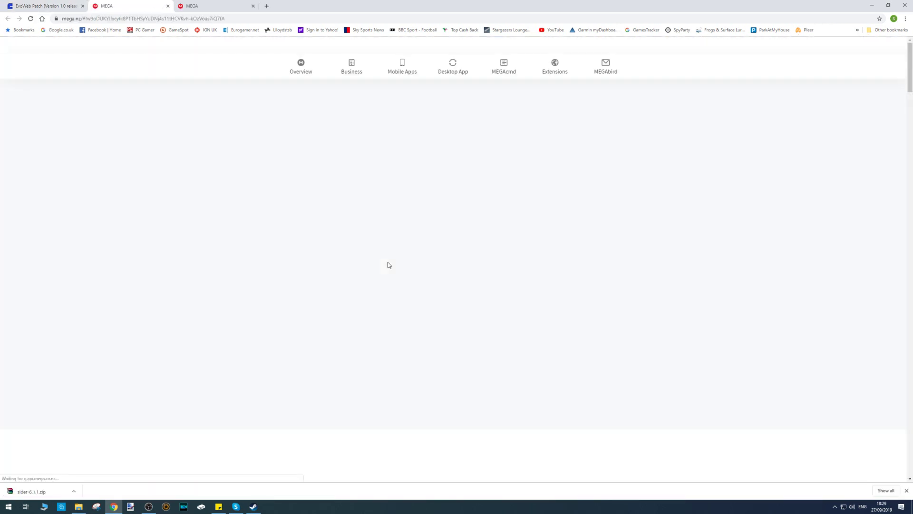
left_click(511, 166)
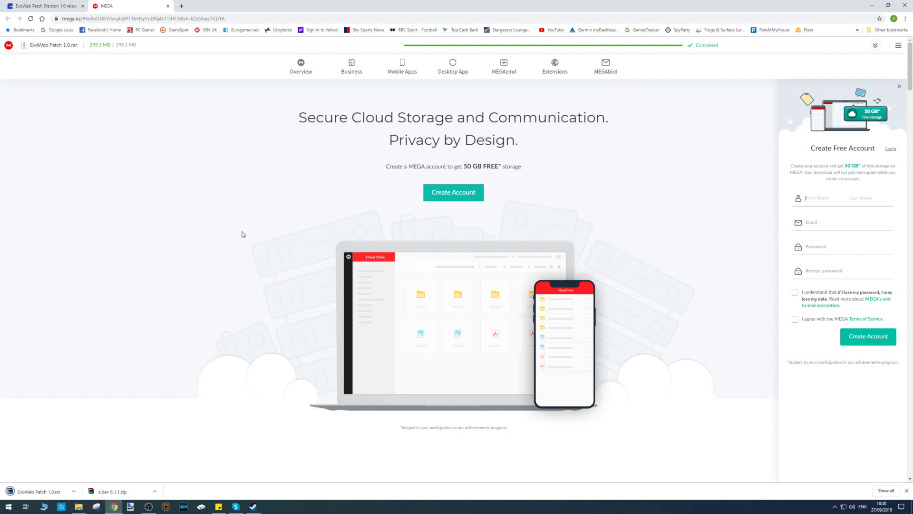
left_click(74, 491)
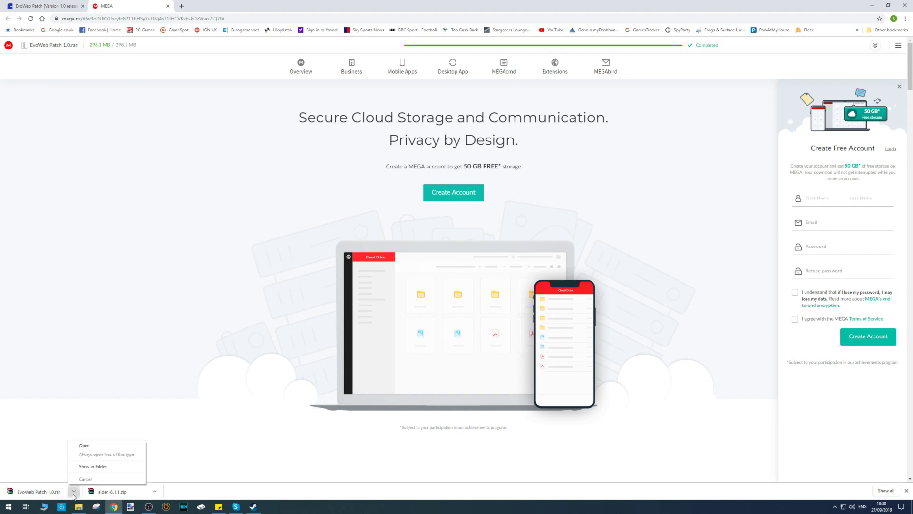
Step: Extract EvoWeb Patch 1.0.rar into its own EvoWeb Patch 1.0 folder in Downloads
left_click(99, 467)
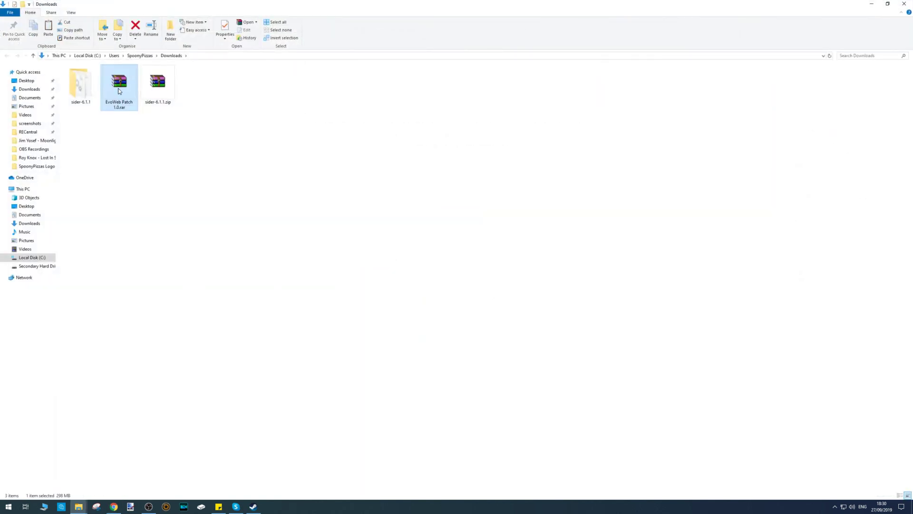
right_click(119, 91)
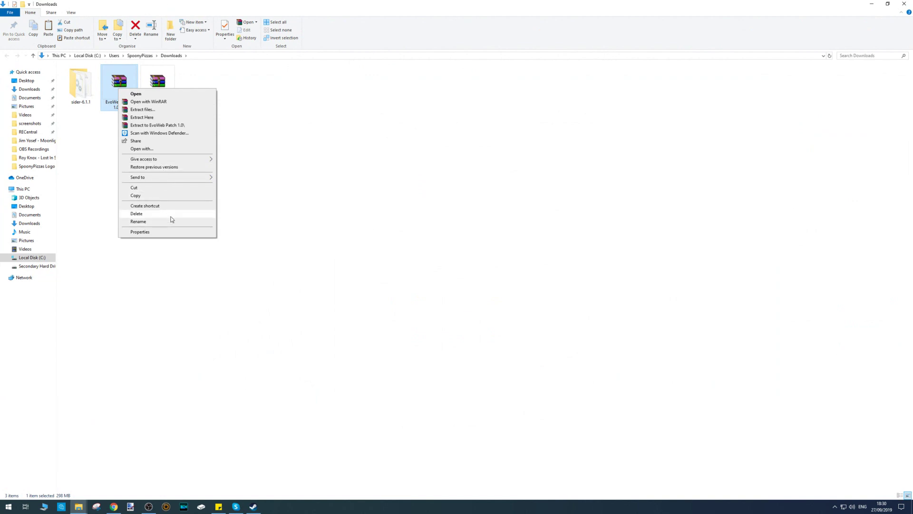
left_click(160, 125)
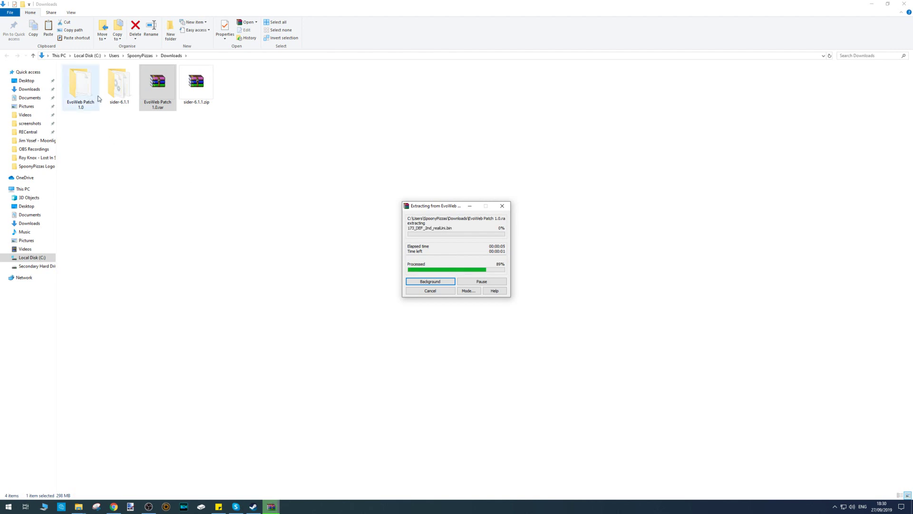
Step: Copy the livecpk folder from EvoWeb Patch 1.0 and return to Downloads
left_click(90, 95)
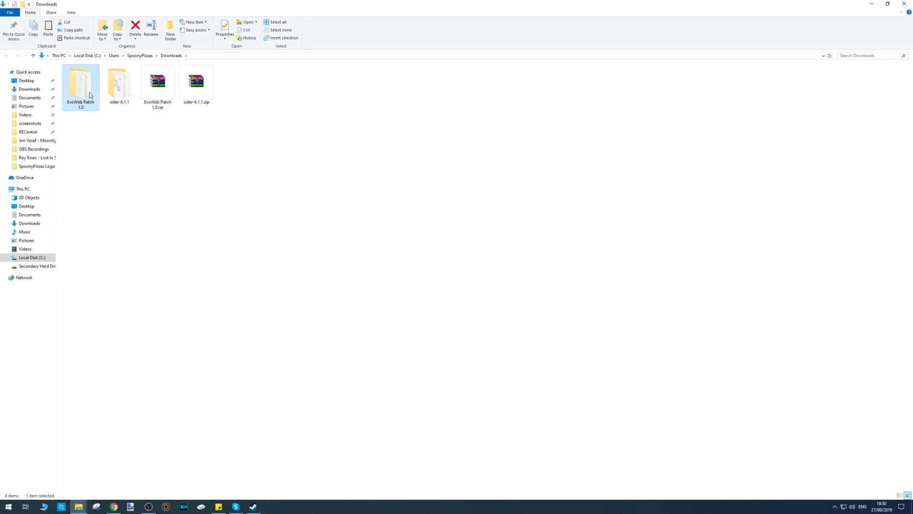
double_click(90, 94)
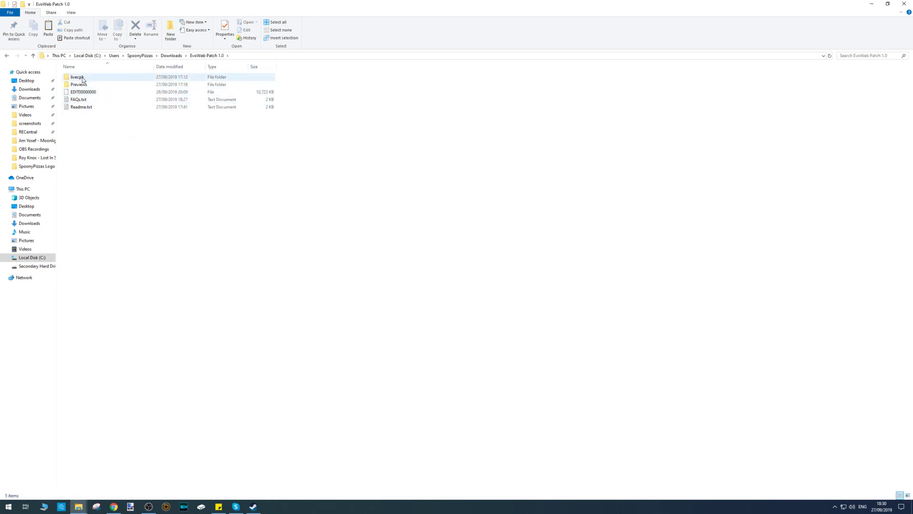
left_click(83, 79)
right_click(82, 78)
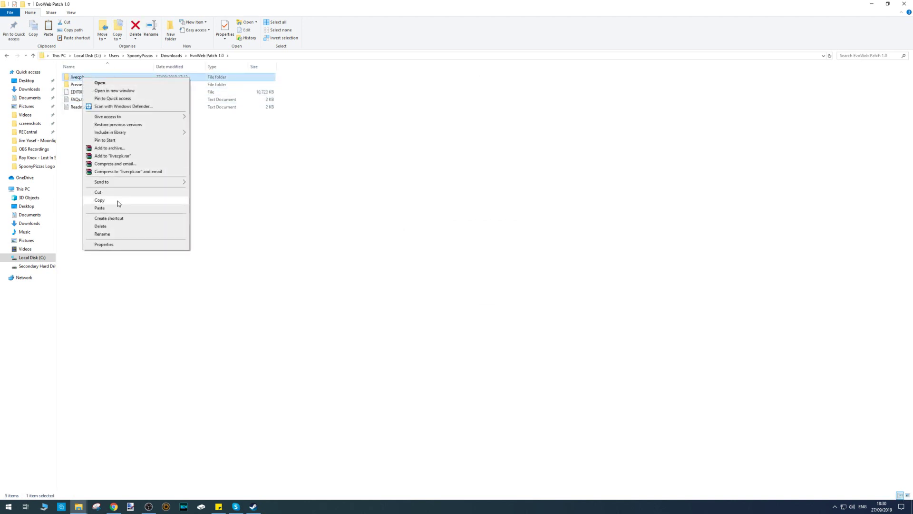
left_click(118, 201)
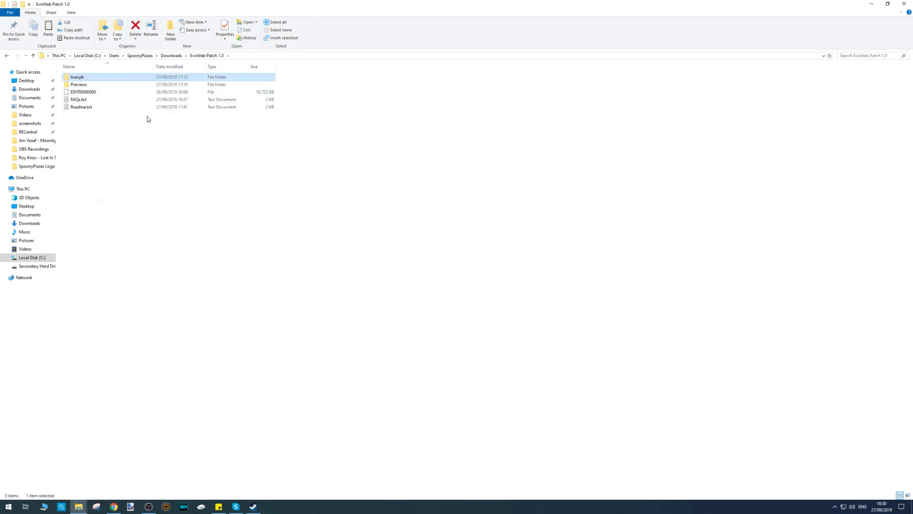
left_click(169, 57)
Step: Paste the livecpk folder into sider-6.1.1, then open sider.ini in Notepad
double_click(93, 115)
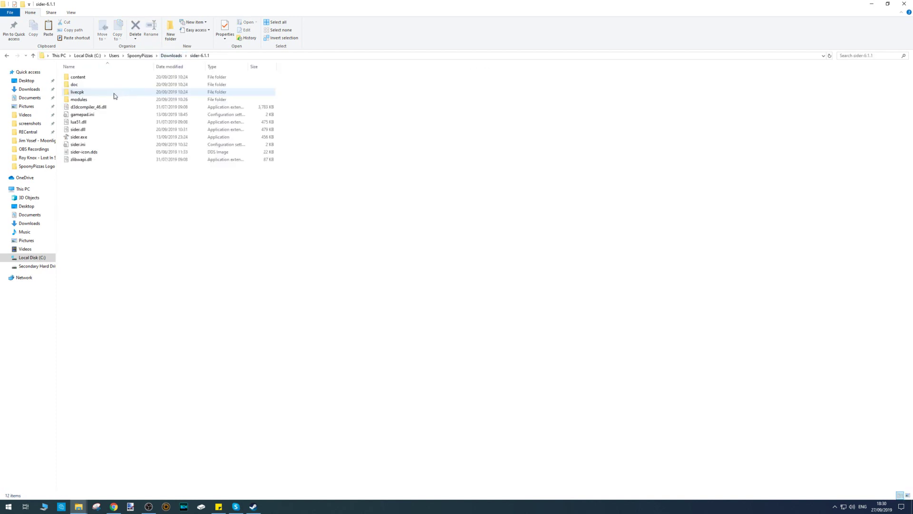
right_click(81, 184)
left_click(100, 232)
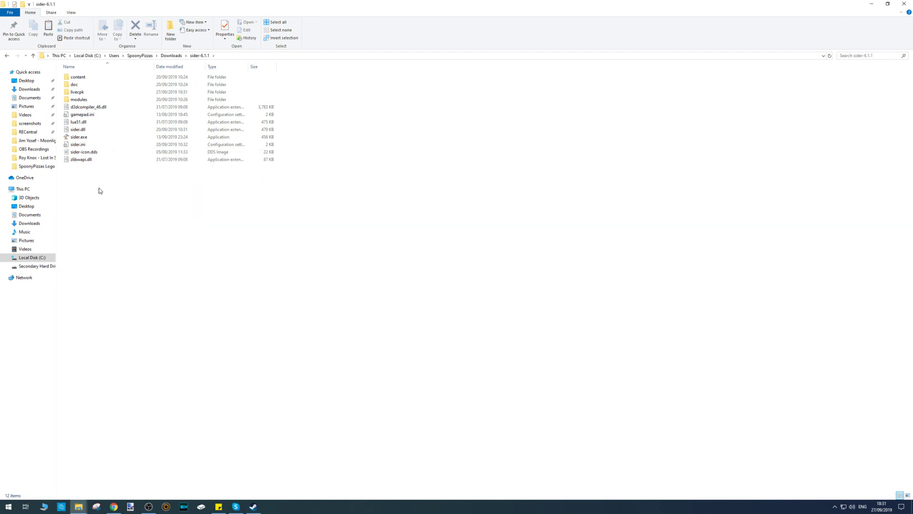
double_click(79, 144)
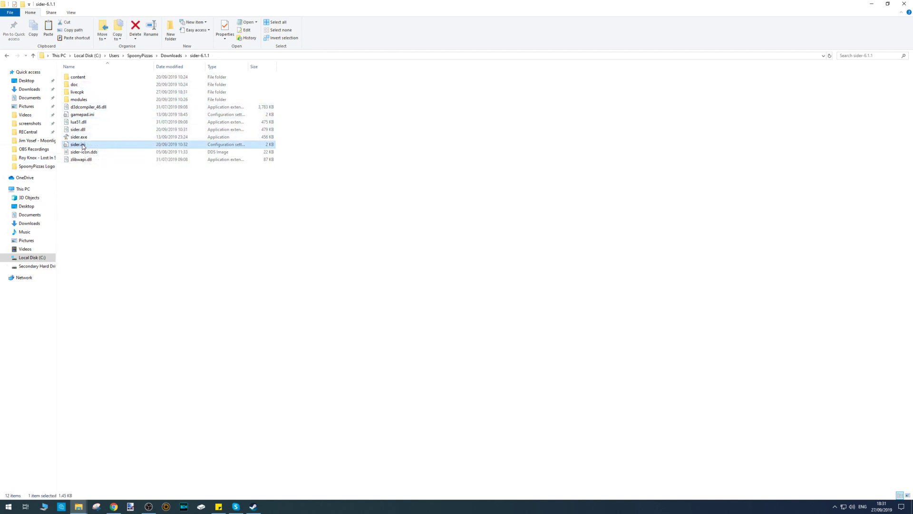
Step: Copy the four cpk.root lines from the forum's install instructions
key("alt+Tab")
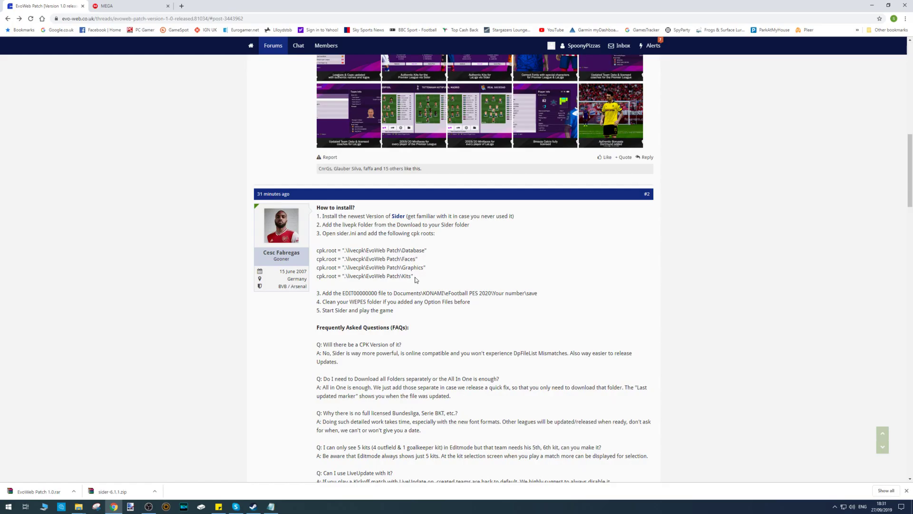
left_click_drag(415, 280, 318, 251)
right_click(327, 252)
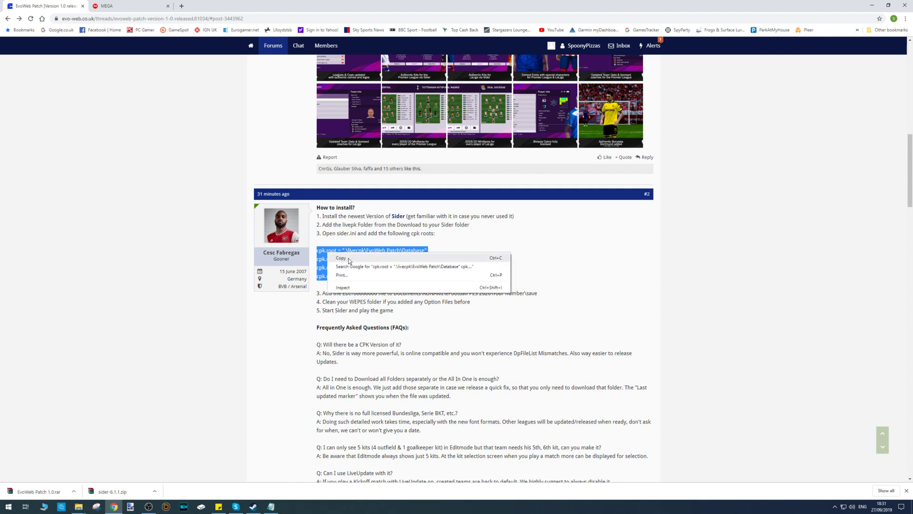
left_click(342, 259)
left_click(396, 300)
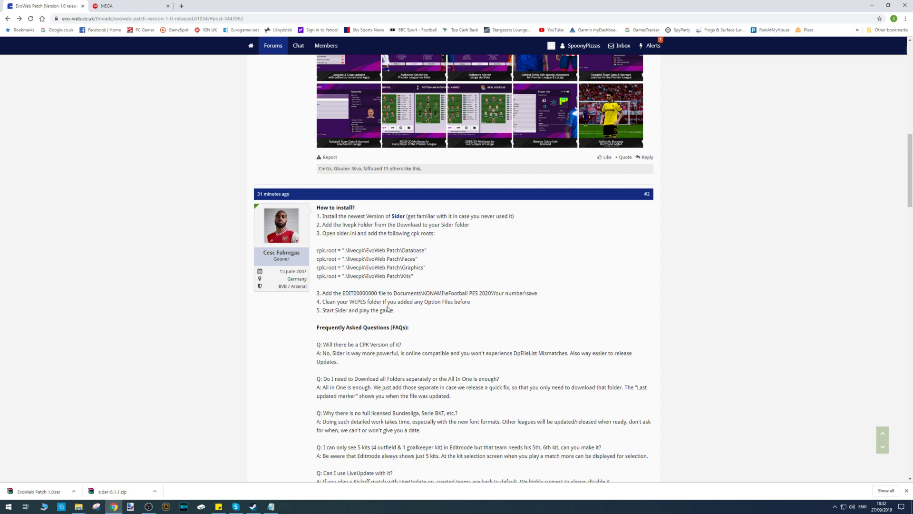
Step: Paste the four cpk.root lines into sider.ini above the commented music-root entry
key("alt+Tab")
scroll(204, 333, "down", 8)
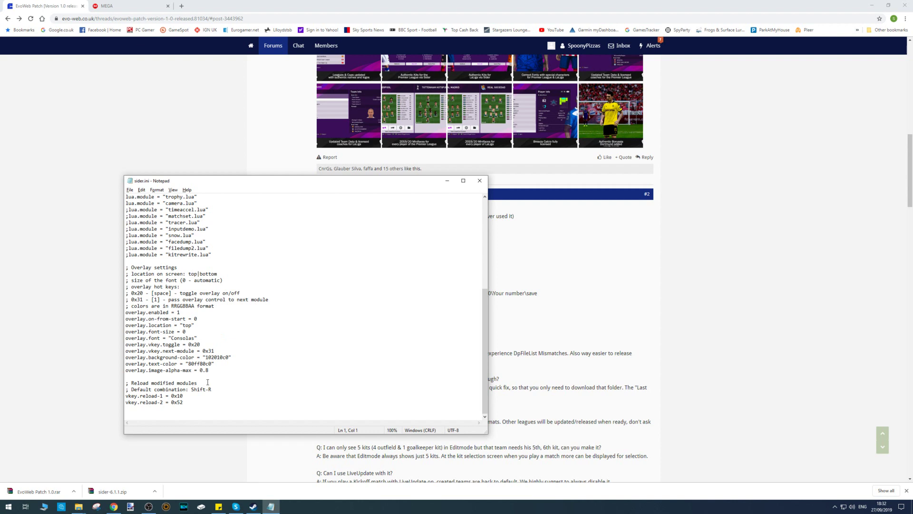
scroll(207, 381, "up", 8)
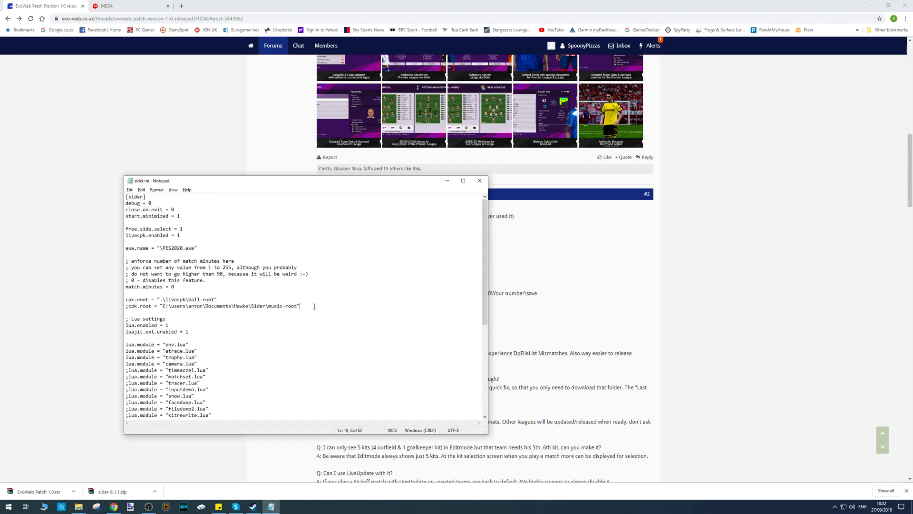
key("Return")
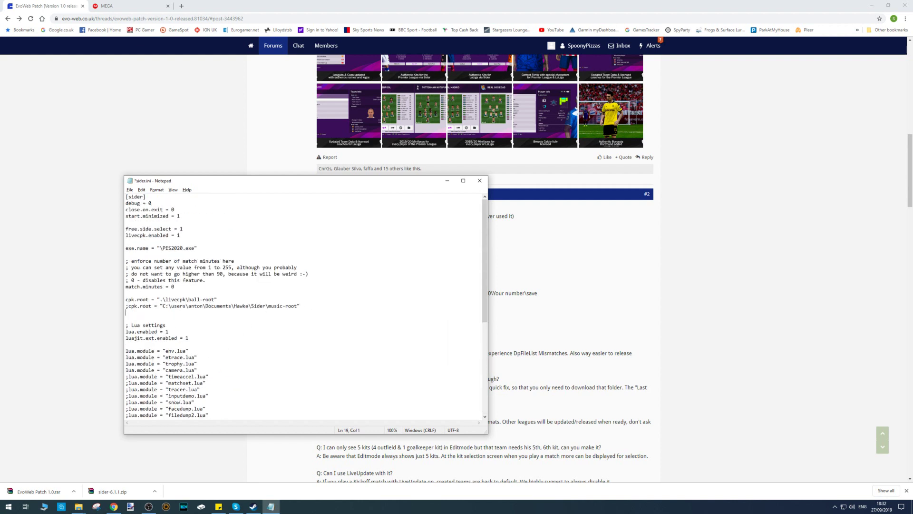
key("ctrl+v")
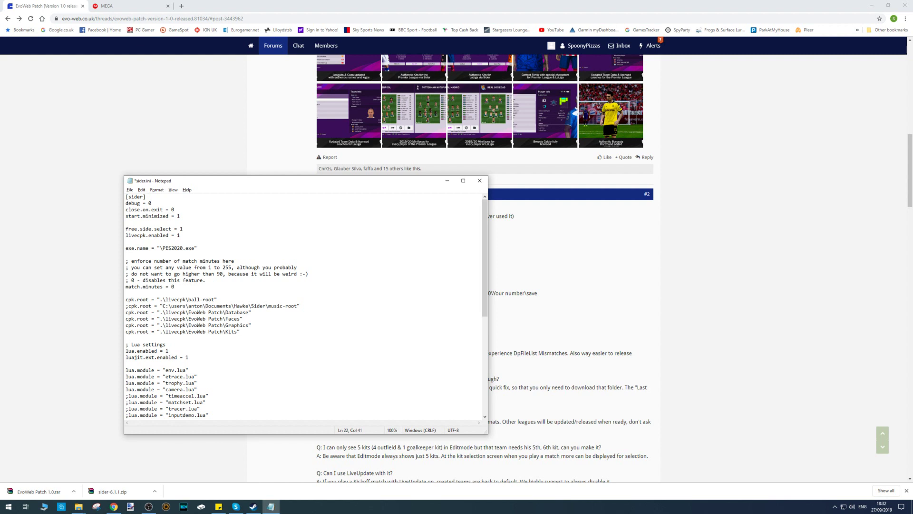
key("shift+Up")
key("shift+Up")
key("shift+Up")
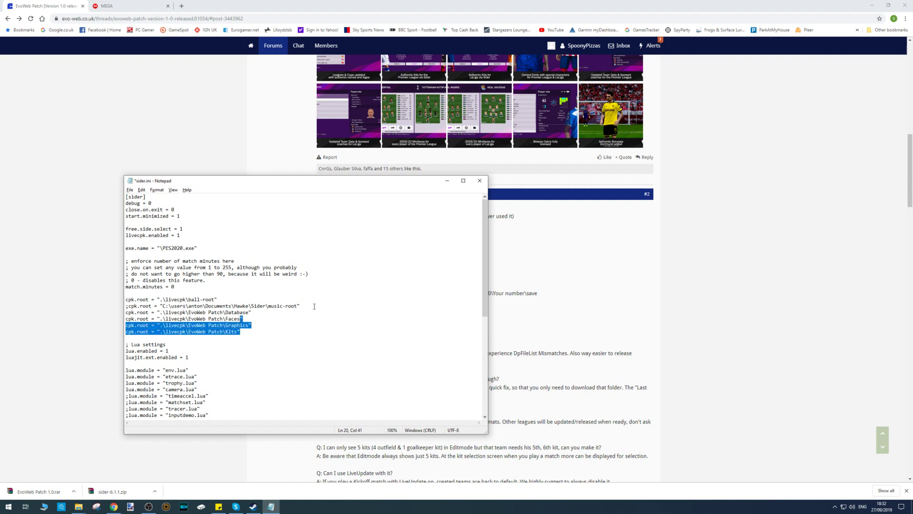
key("shift+Home")
key("Delete")
key("Up")
key("Up")
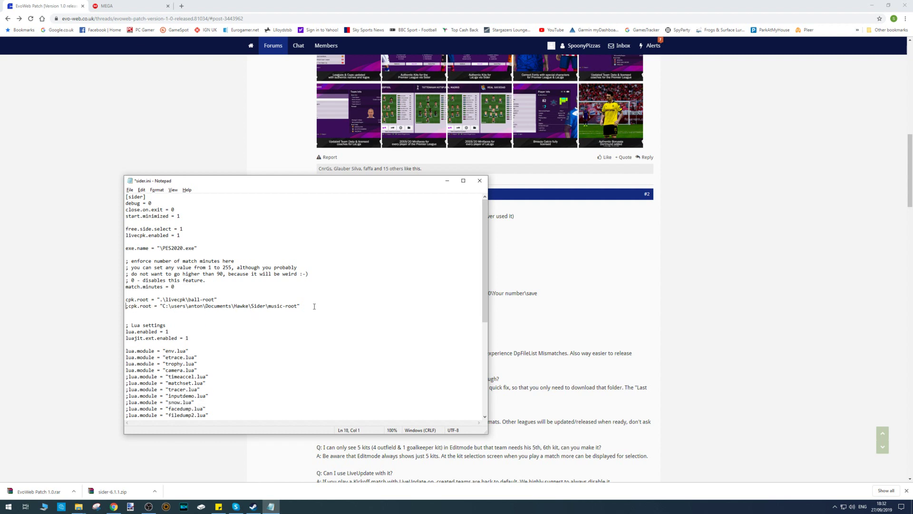
key("Return")
key("Up")
key("ctrl+v")
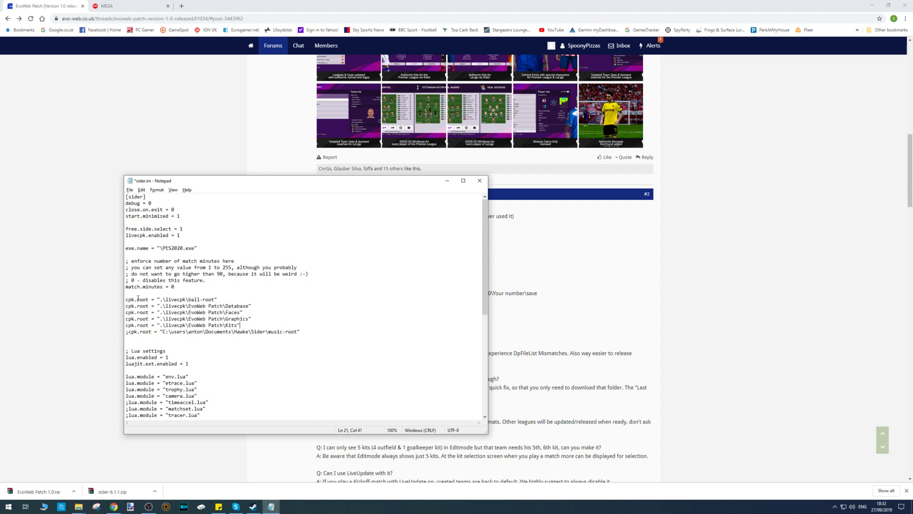
Step: Save sider.ini and close Notepad
left_click(130, 189)
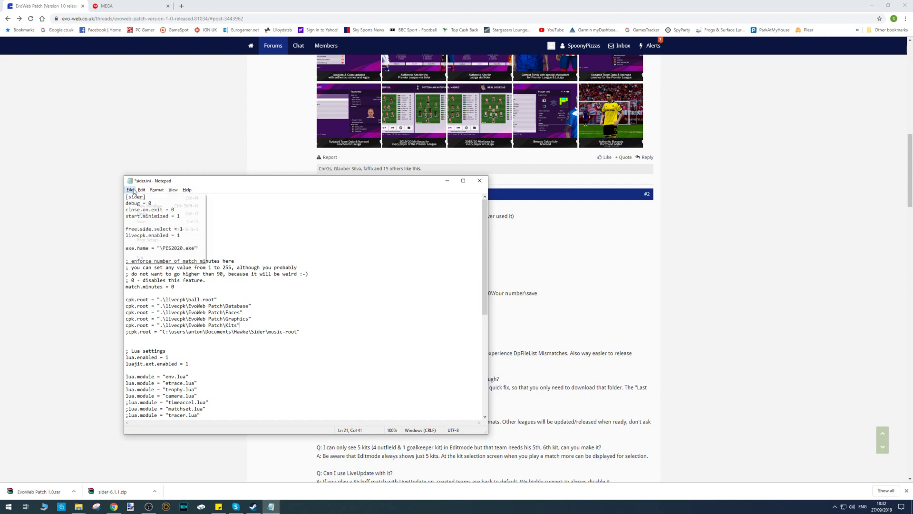
left_click(147, 221)
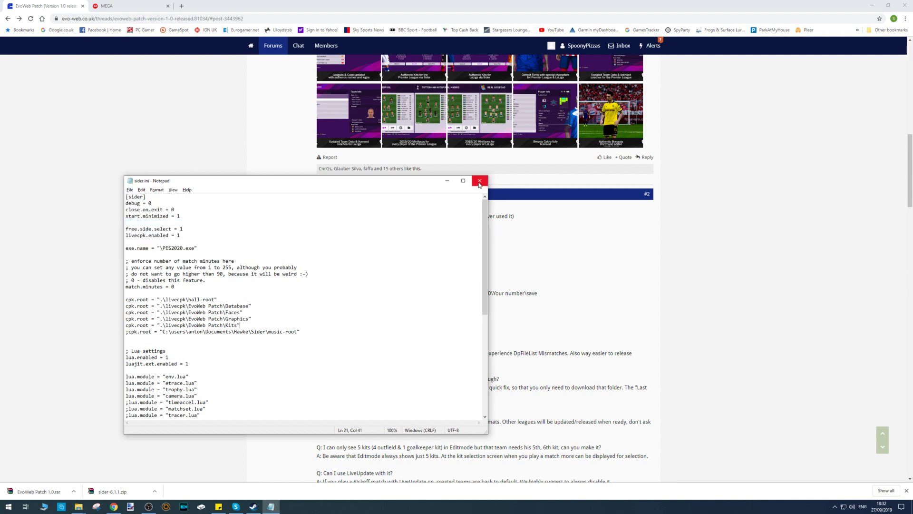
left_click(479, 183)
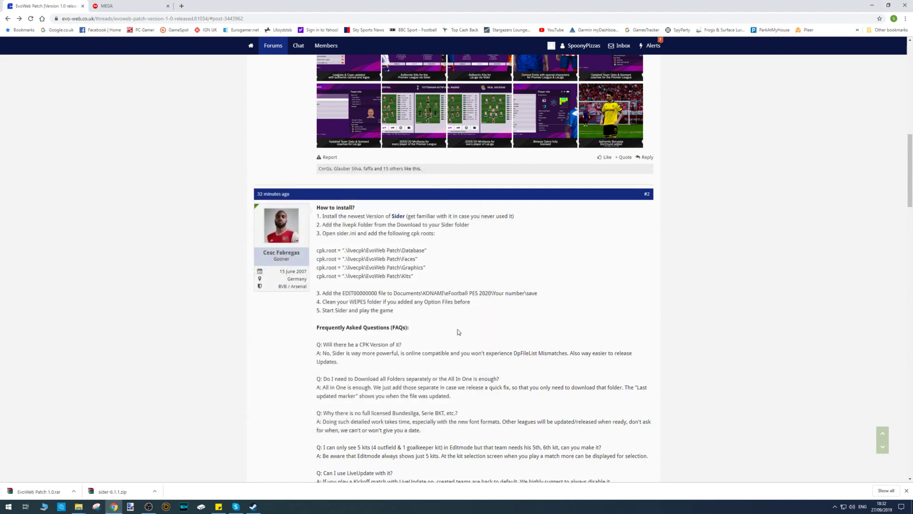
Step: Copy the EDIT00000000 file from the EvoWeb Patch 1.0 folder
left_click(78, 506)
double_click(80, 89)
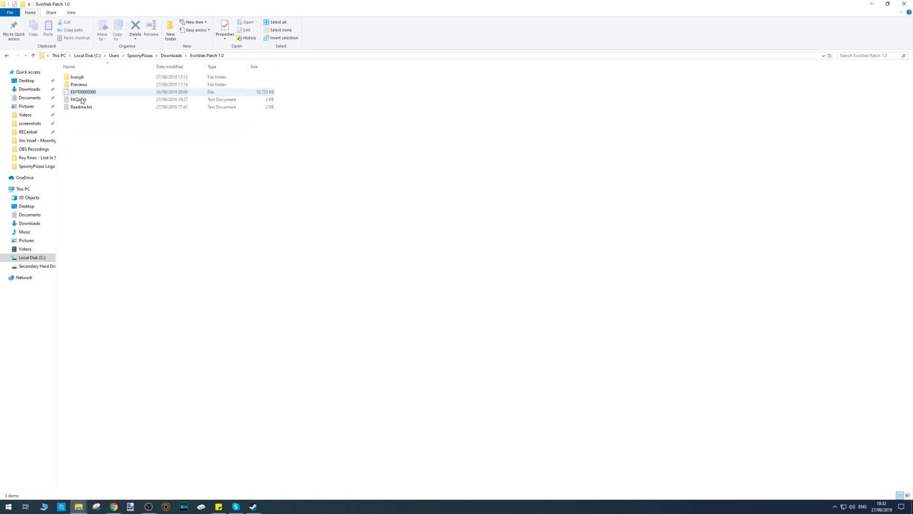
right_click(85, 92)
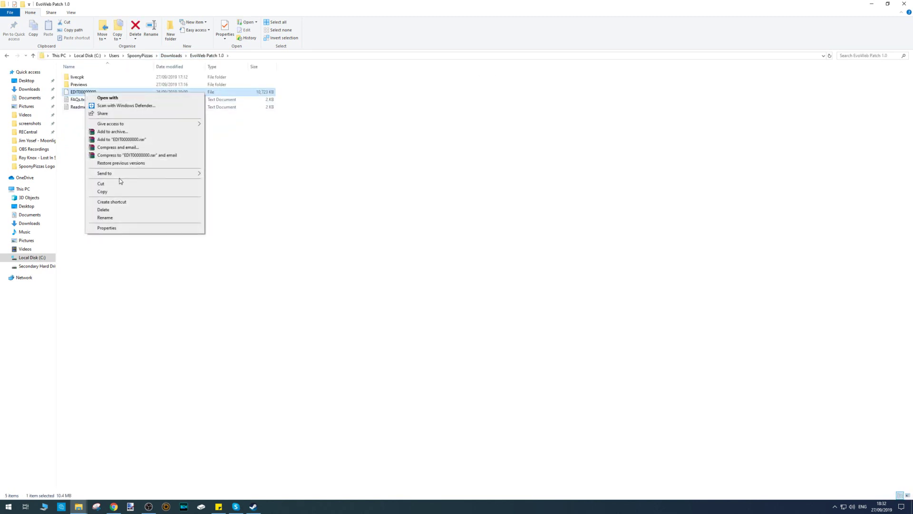
left_click(116, 192)
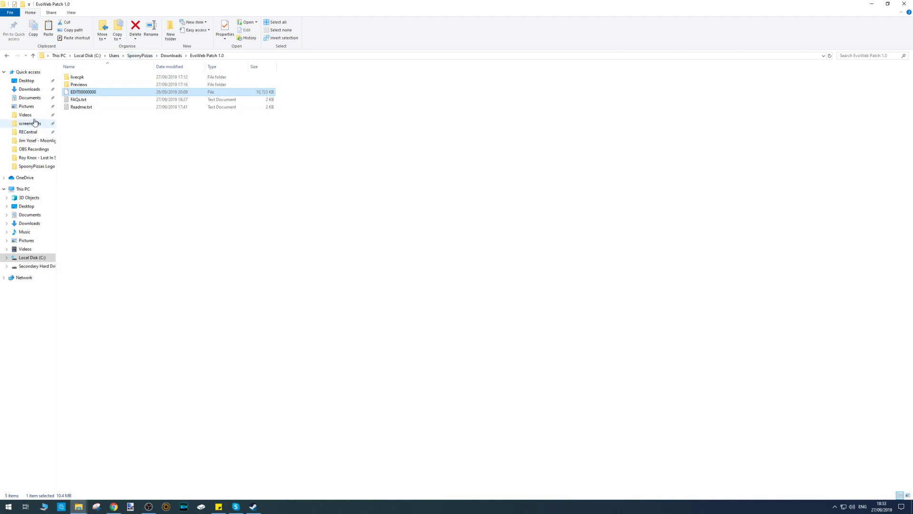
Step: Paste EDIT00000000 into Documents > KONAMI > eFootball PES 2020 > profile > save, replacing the existing file
left_click(33, 97)
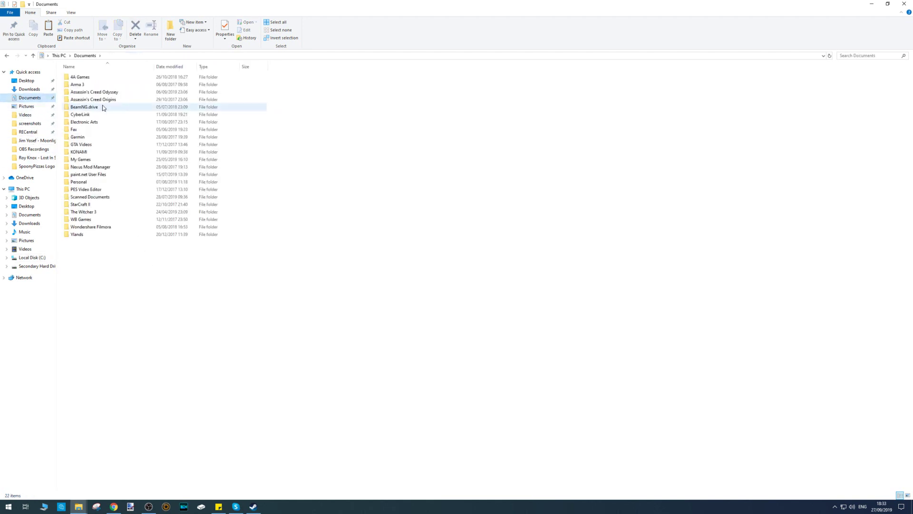
double_click(91, 152)
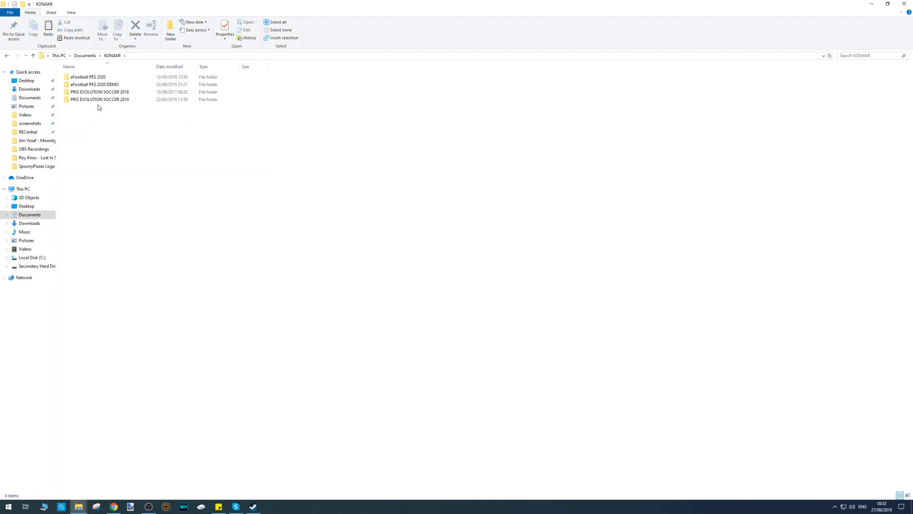
double_click(90, 77)
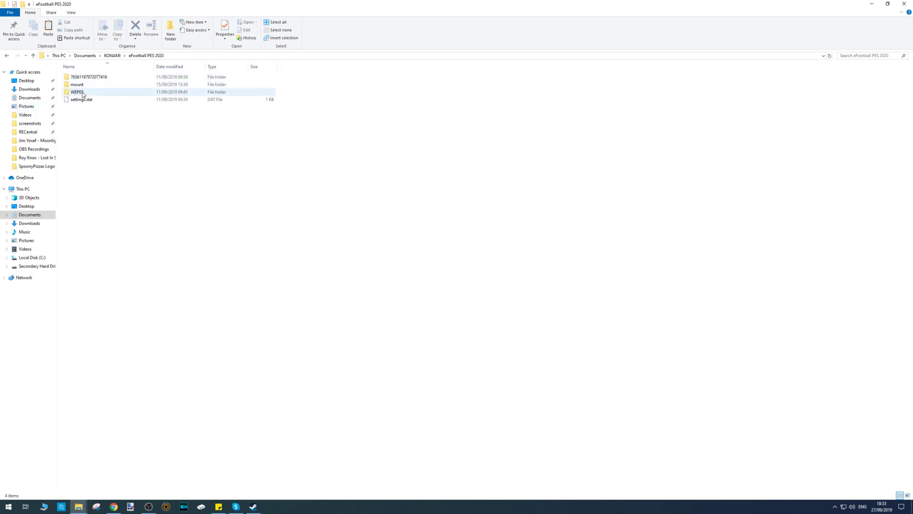
double_click(96, 78)
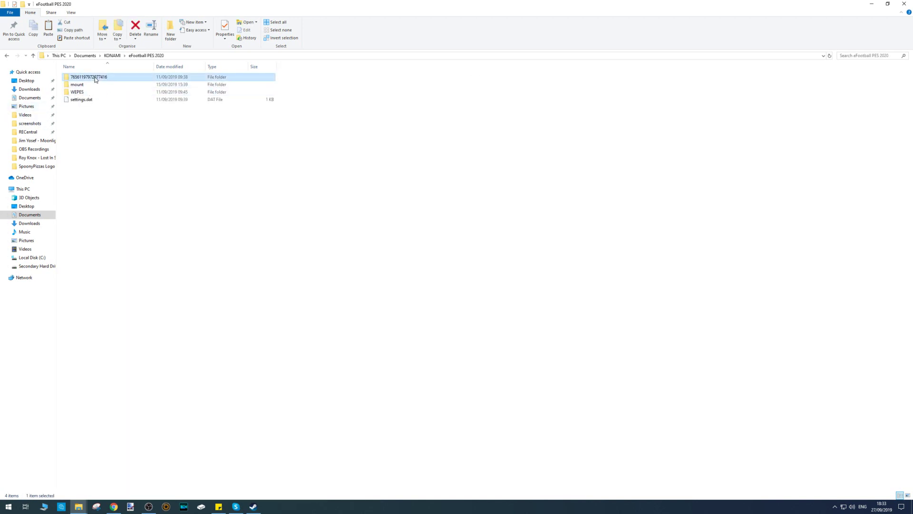
double_click(78, 79)
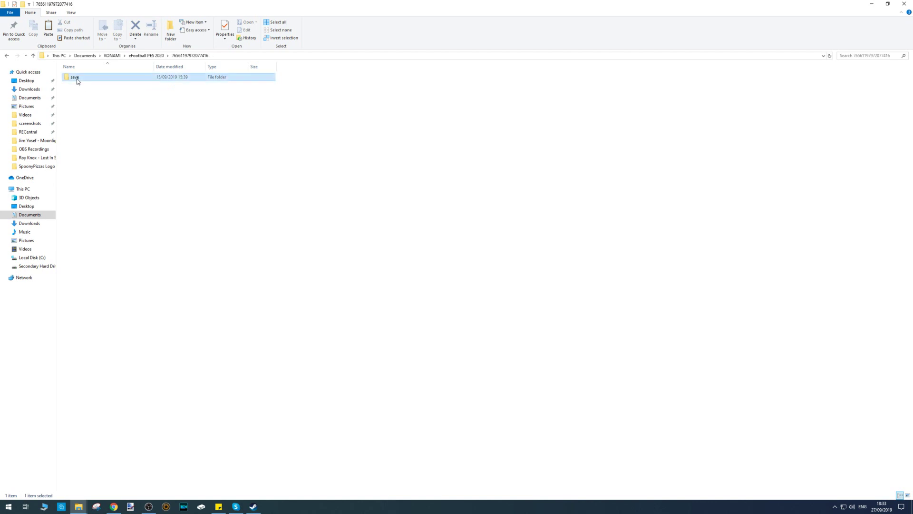
right_click(286, 234)
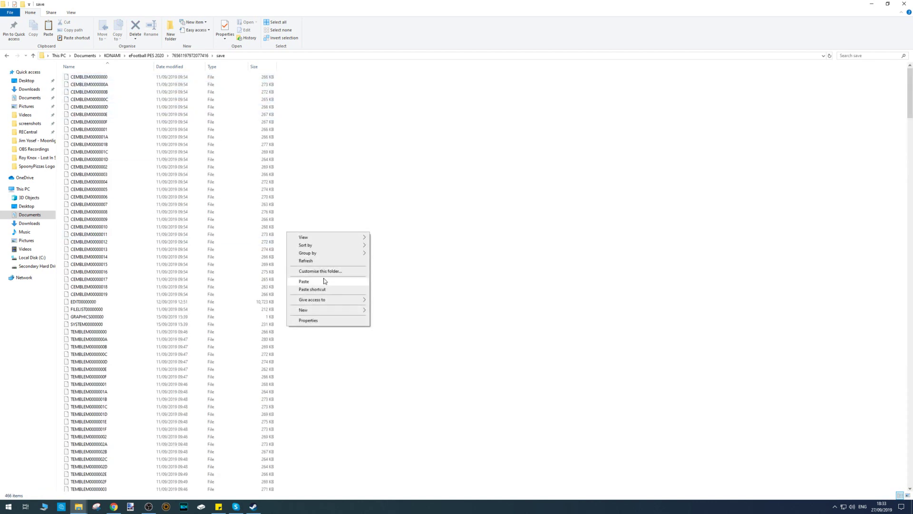
left_click(305, 282)
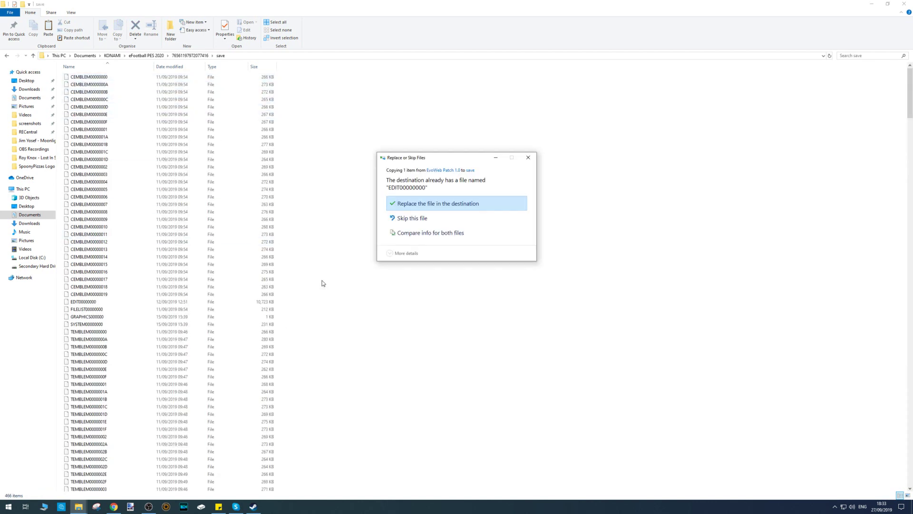
left_click(436, 203)
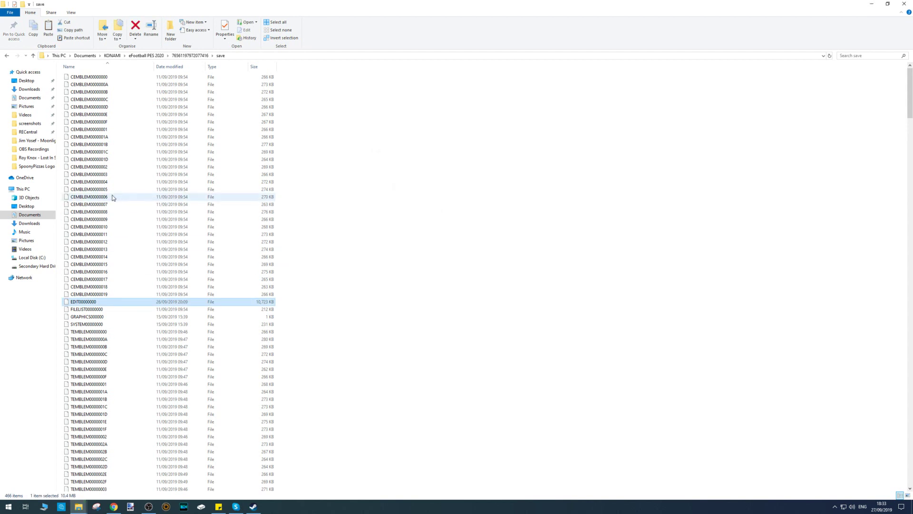
left_click(181, 56)
Step: Open the WEPES folder and check the clubs inside 01. Premier League
left_click(154, 56)
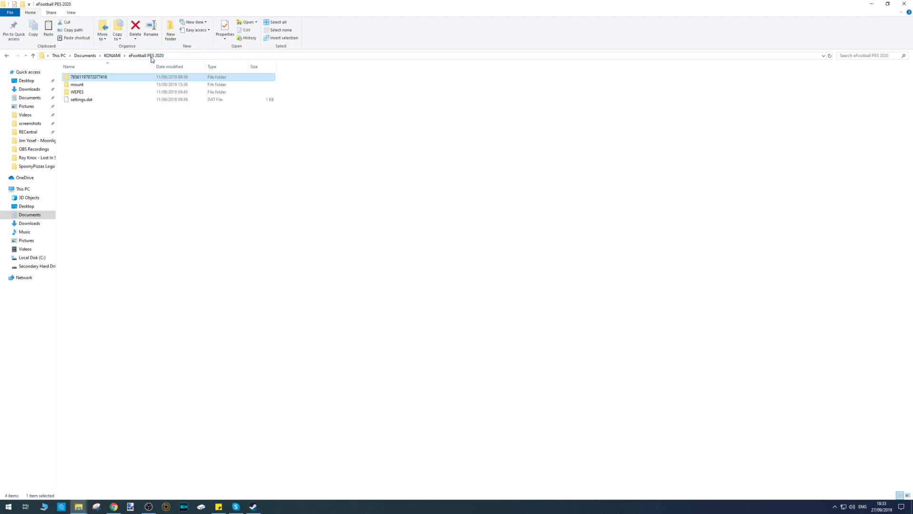
double_click(88, 99)
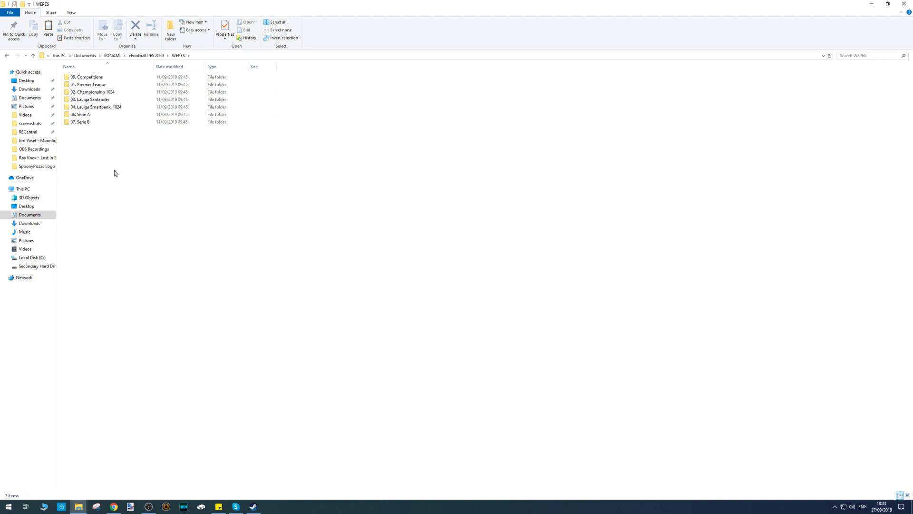
left_click_drag(114, 173, 110, 145)
double_click(102, 85)
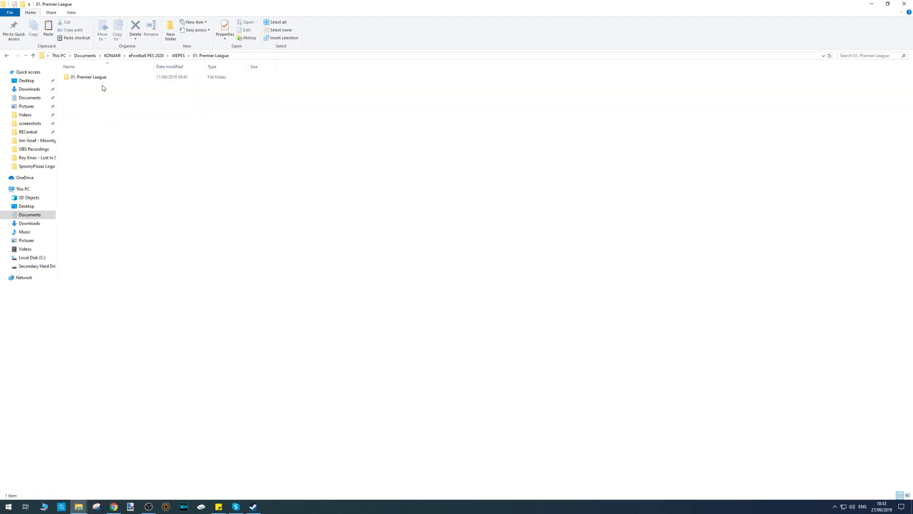
double_click(99, 78)
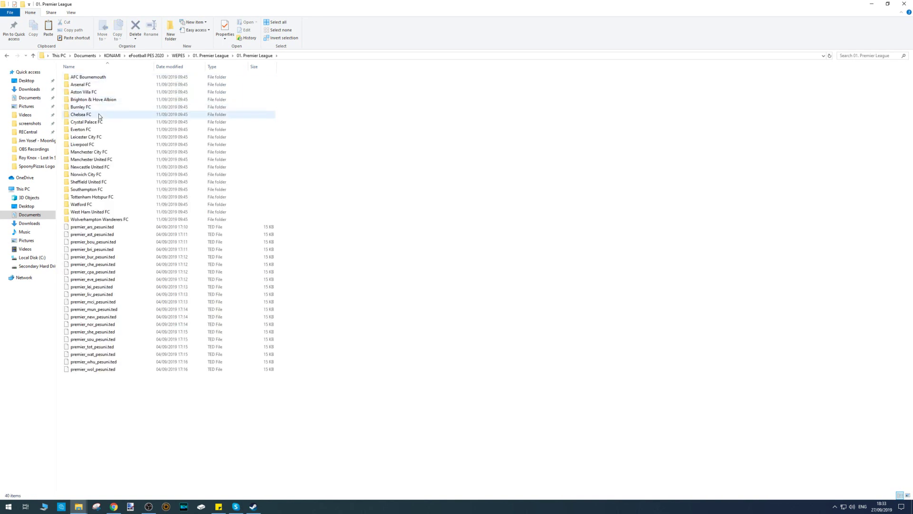
left_click(6, 55)
left_click(7, 55)
Step: Delete all seven league folders in WEPES and switch to Downloads
left_click_drag(90, 142, 73, 67)
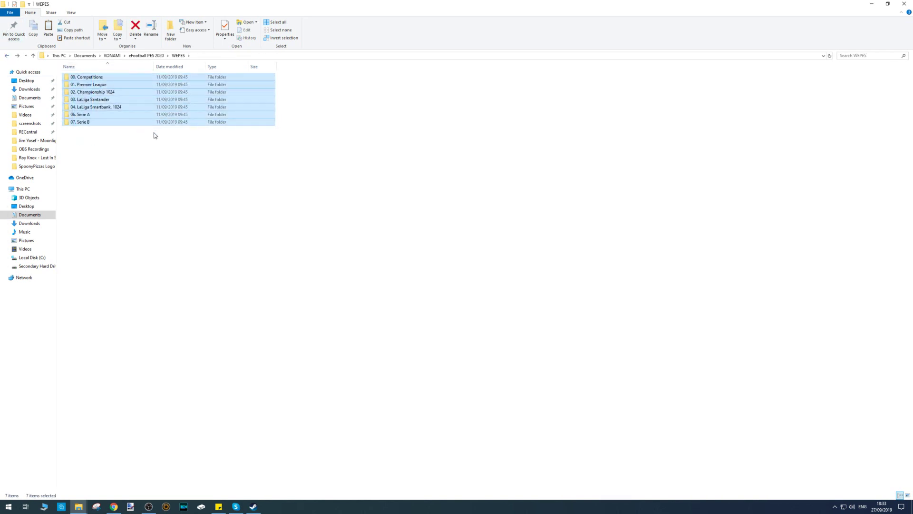
key("Delete")
left_click(29, 223)
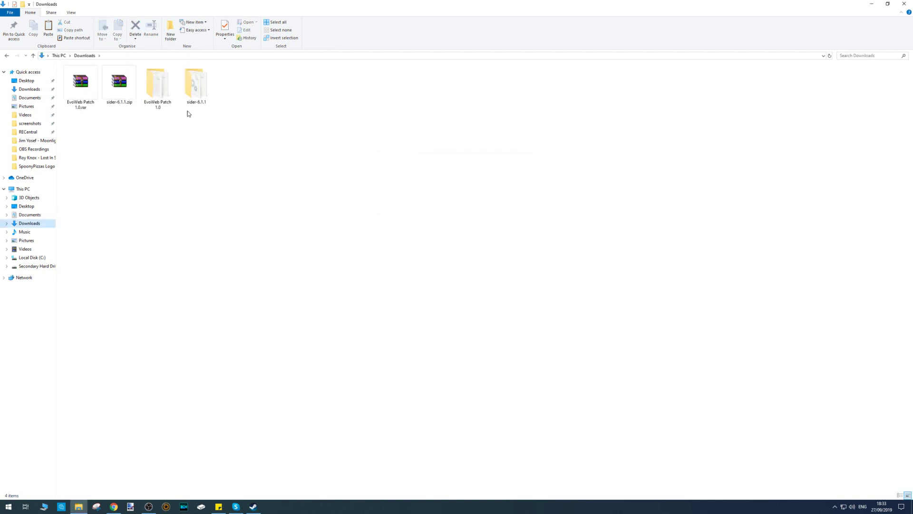
Step: Run sider.exe from the sider-6.1.1 folder and bring its window into view
double_click(196, 88)
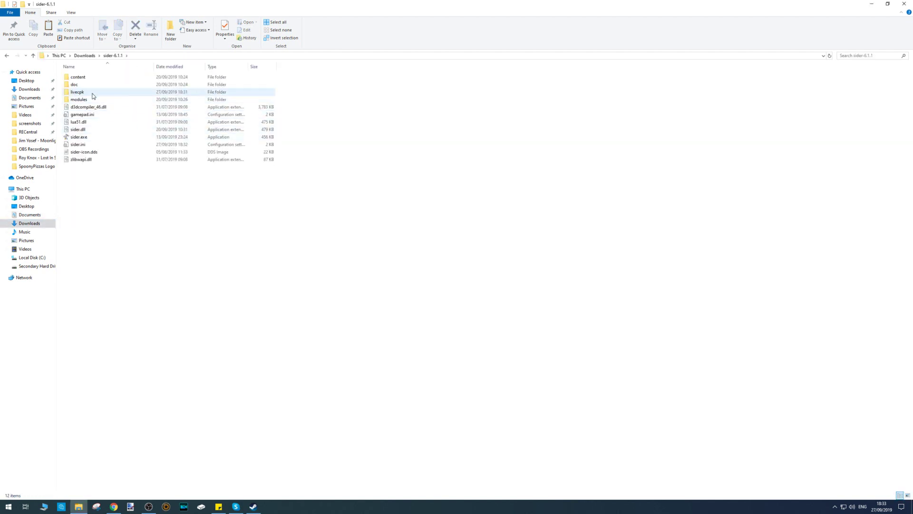
double_click(79, 137)
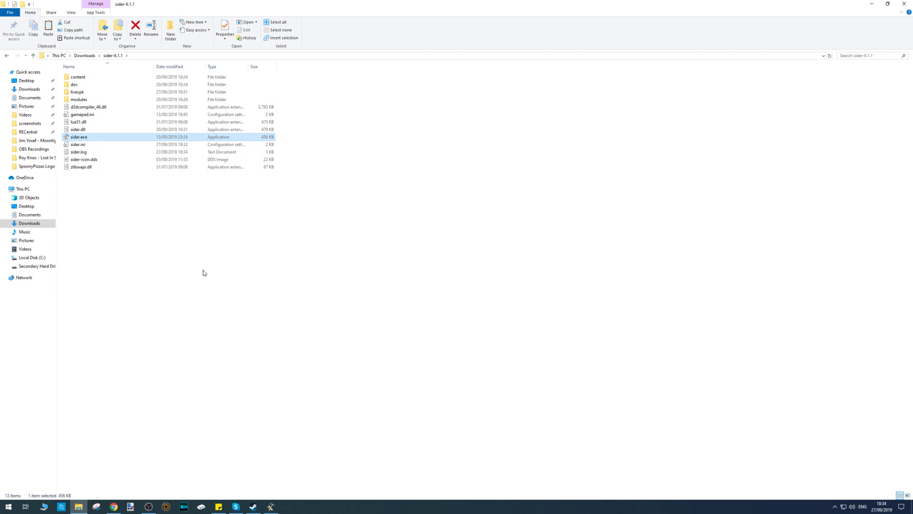
left_click(271, 506)
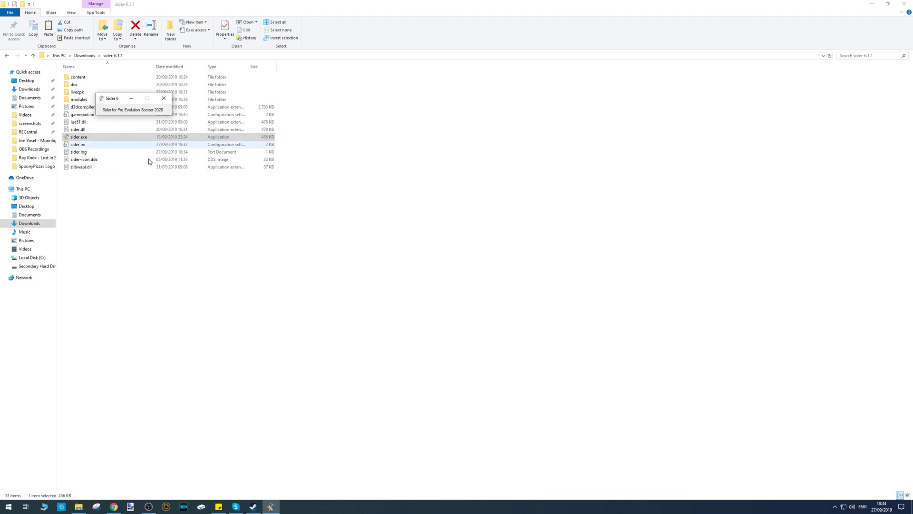
Step: Launch eFootball PES 2020 from the Steam library
left_click(211, 319)
key("alt+Tab")
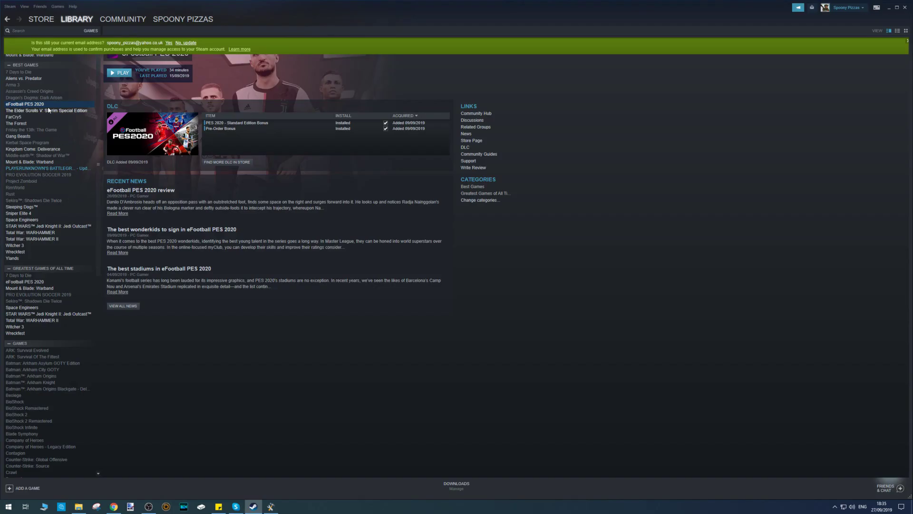
left_click(126, 75)
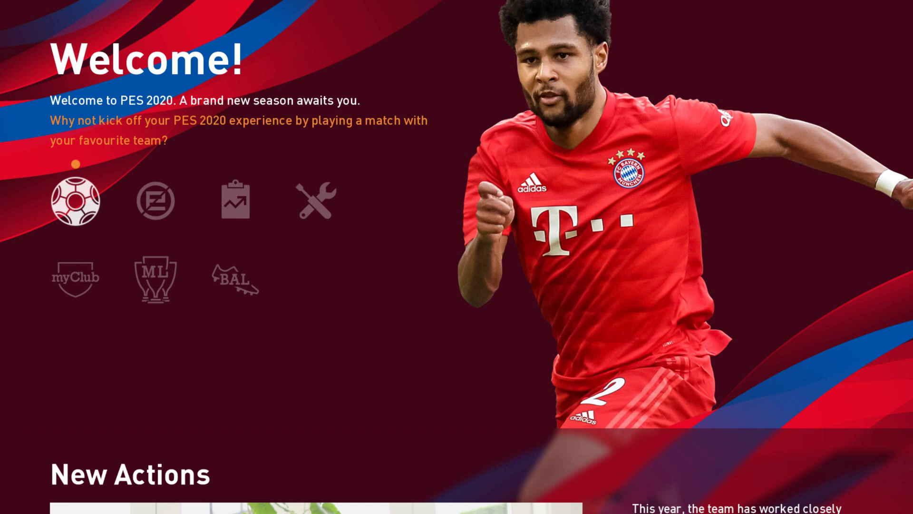
Step: Choose Match > Local Match and dismiss the Players in Form screen
key("Return")
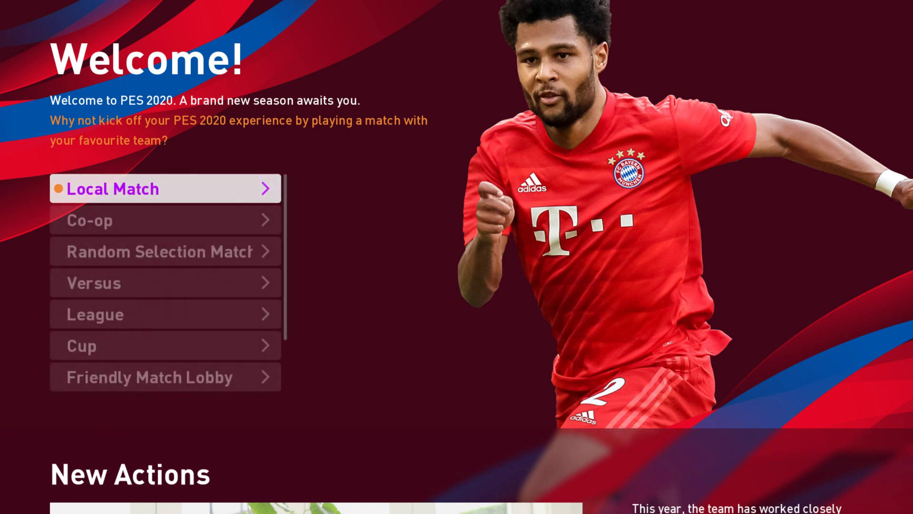
key("Return")
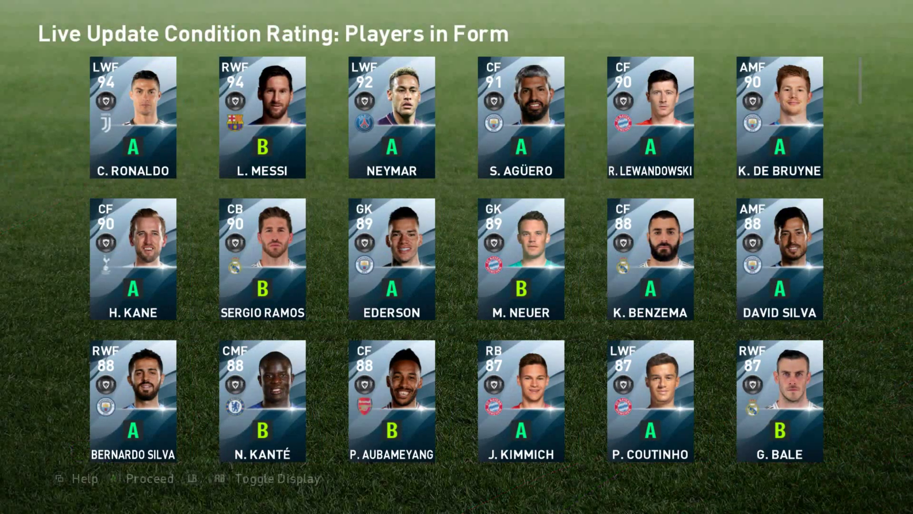
key("Return")
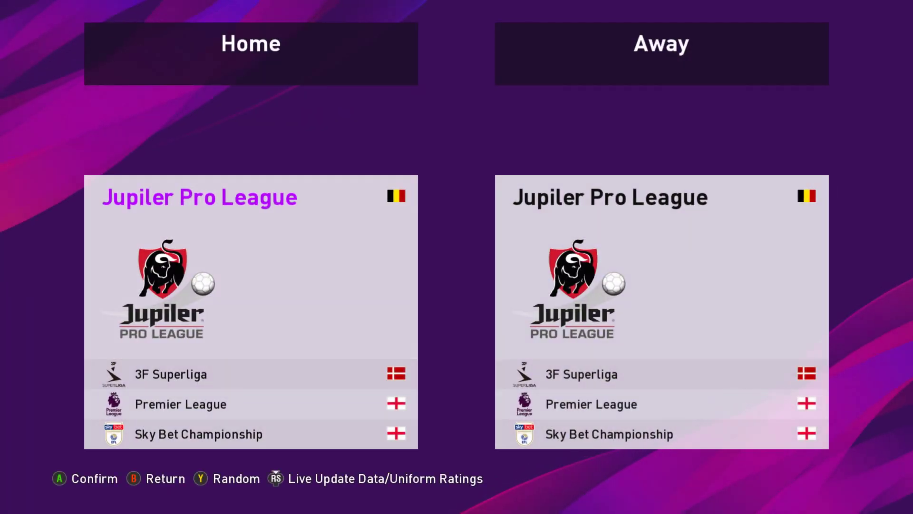
Step: Set Live Update Data/Uniform Ratings to Live Update Off
key("c")
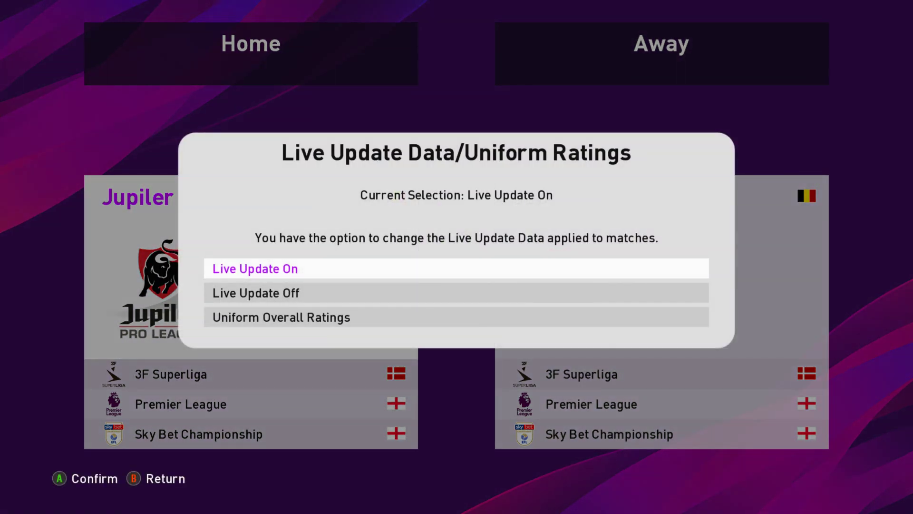
key("Down")
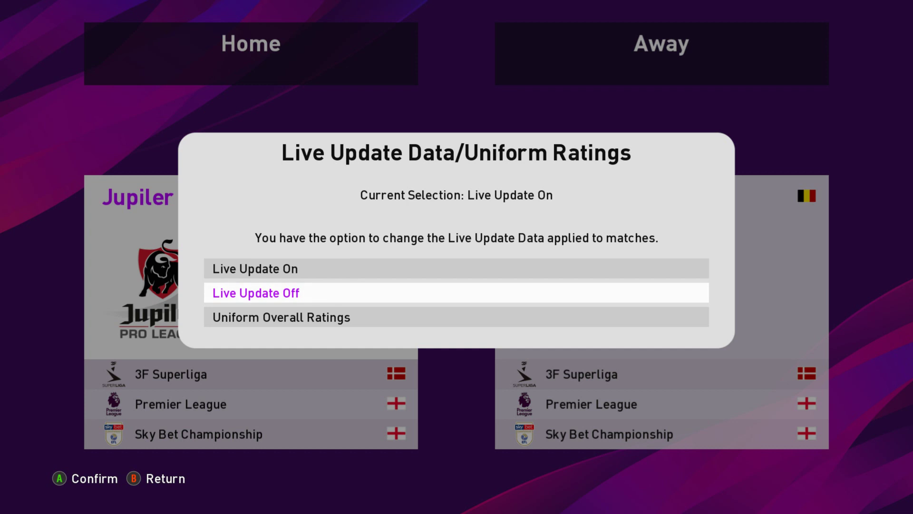
key("Return")
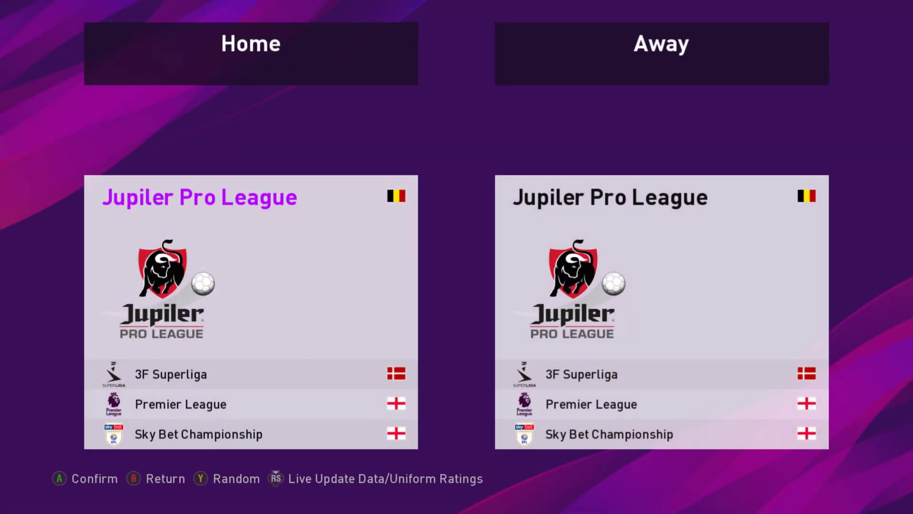
Step: Pick Premier League and Chelsea as the home team
key("Down")
key("Down")
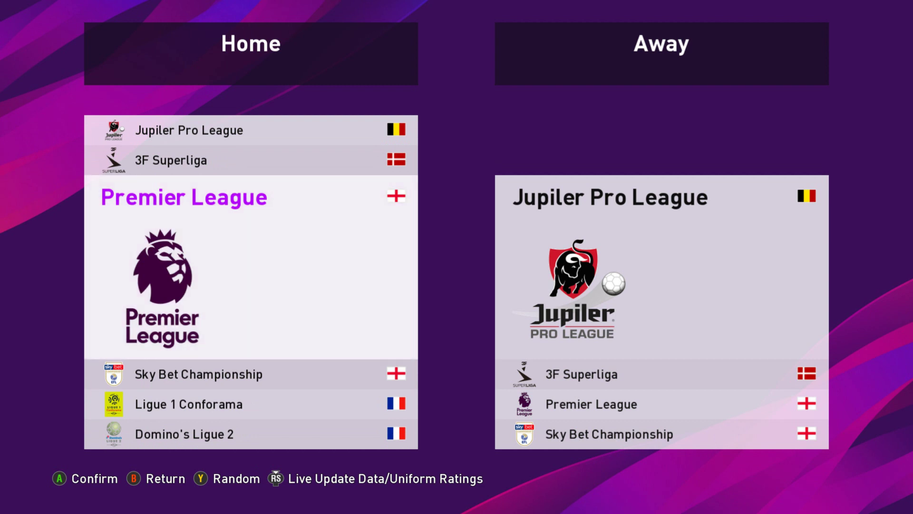
key("Return")
key("Down")
key("Down")
key("Down")
key("Down")
key("Down")
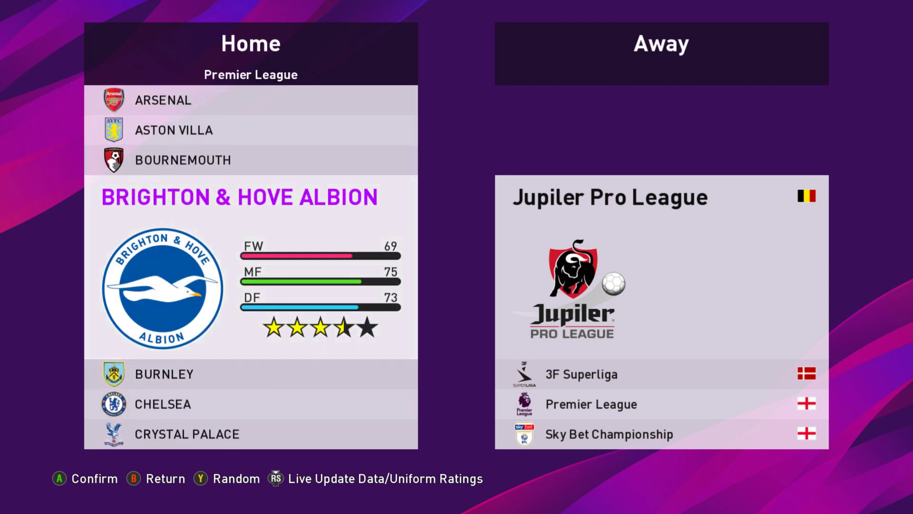
key("Down")
key("Up")
key("Return")
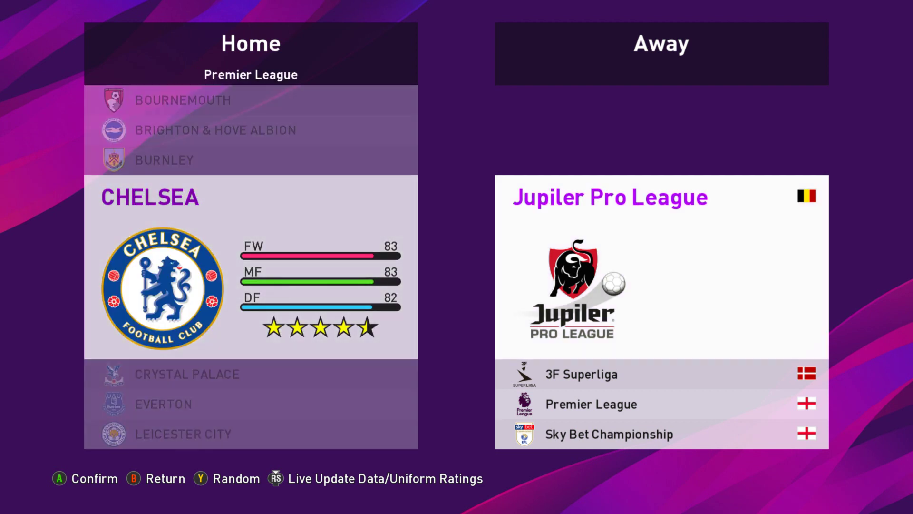
Step: Pick LaLiga Santander and Mallorca as the away team
key("Return")
key("Escape")
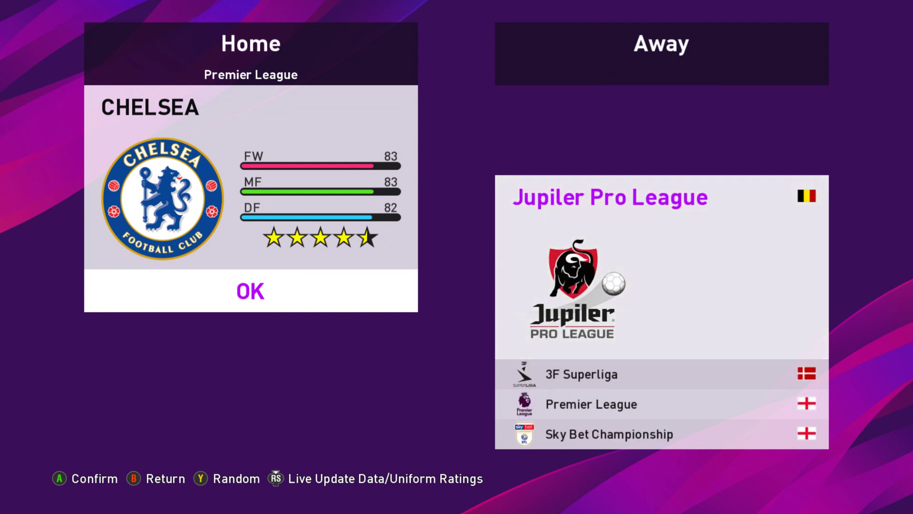
key("Down")
key("Down")
key("Down")
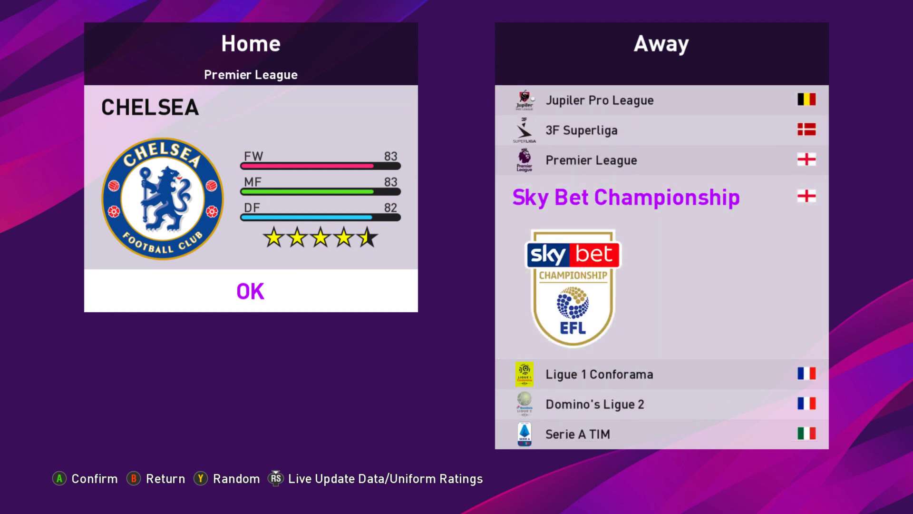
key("Down")
key("Down")
key("Down")
key("Down")
key("Down")
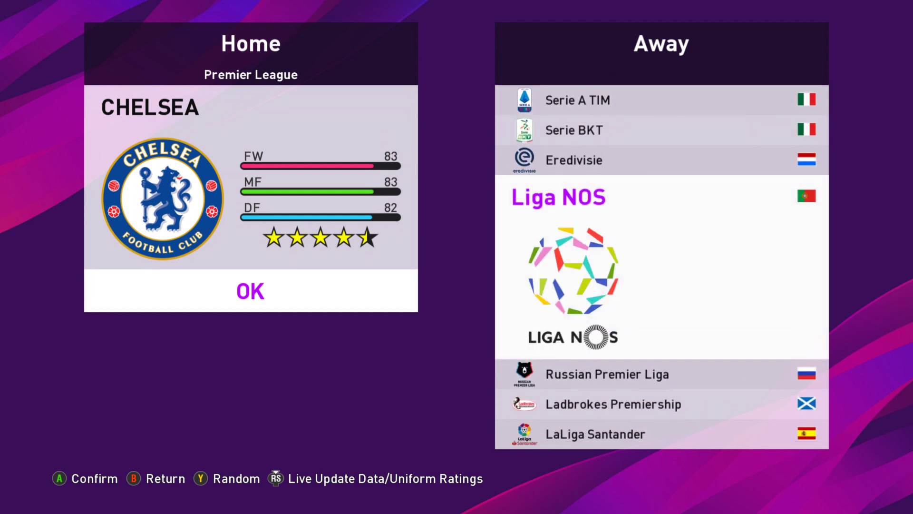
key("Down")
key("Down")
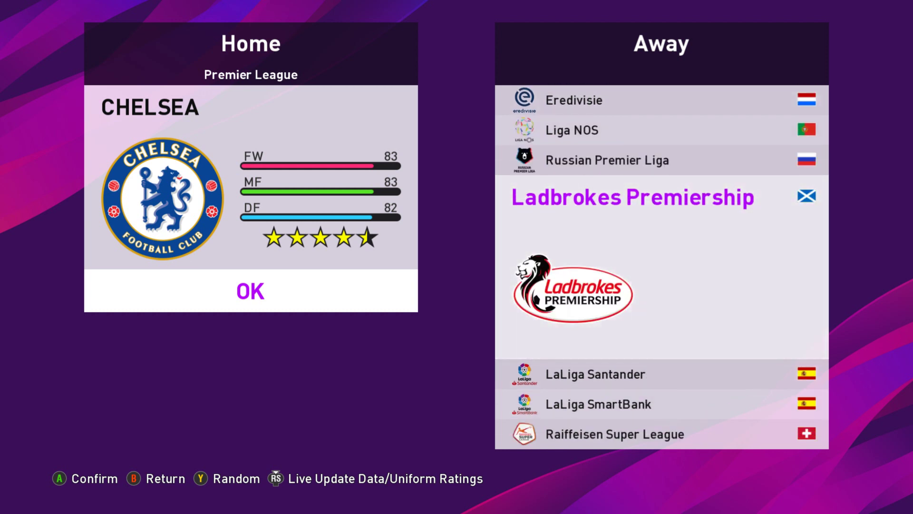
key("Down")
key("Return")
key("Down")
key("Return")
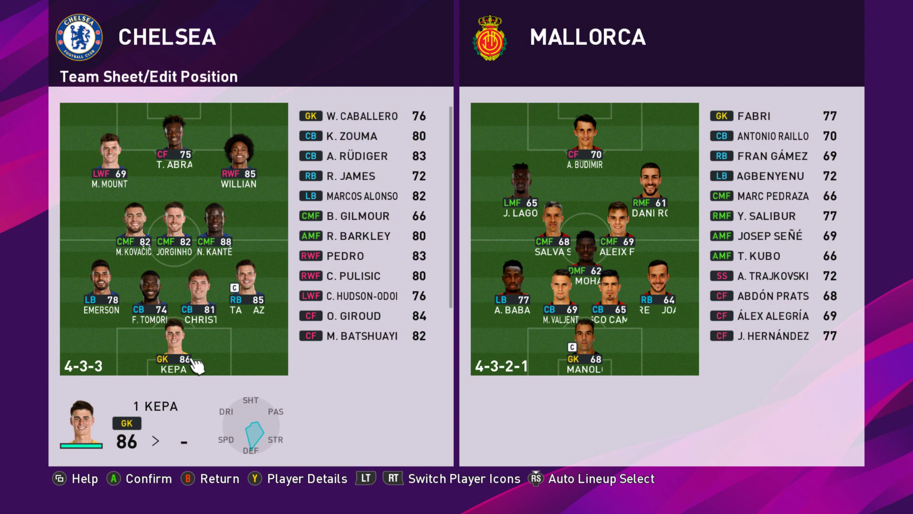
Step: Back out of the team sheet, answer Yes to discard the game plan, and return to league selection
key("Escape")
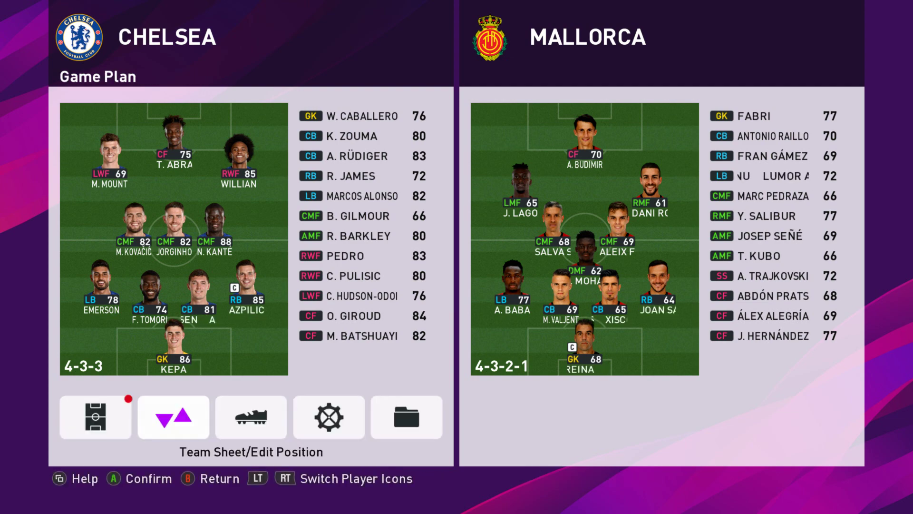
key("Escape")
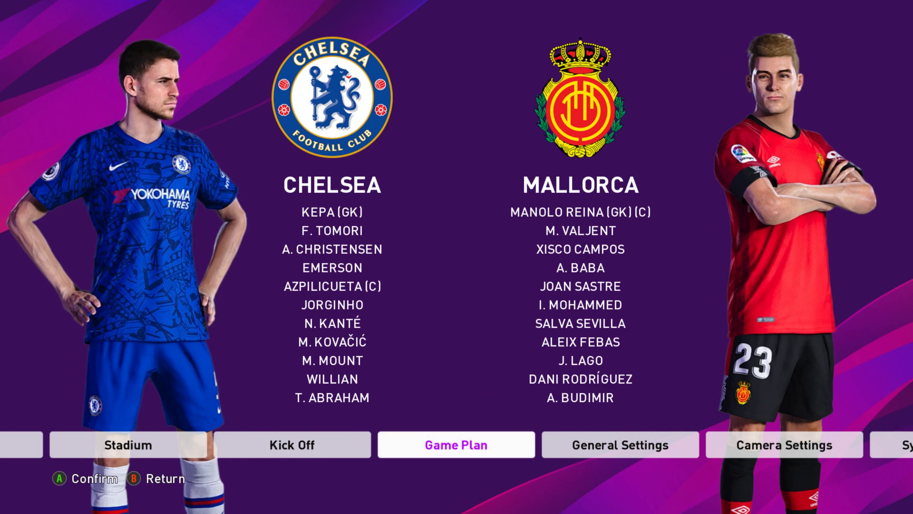
key("Escape")
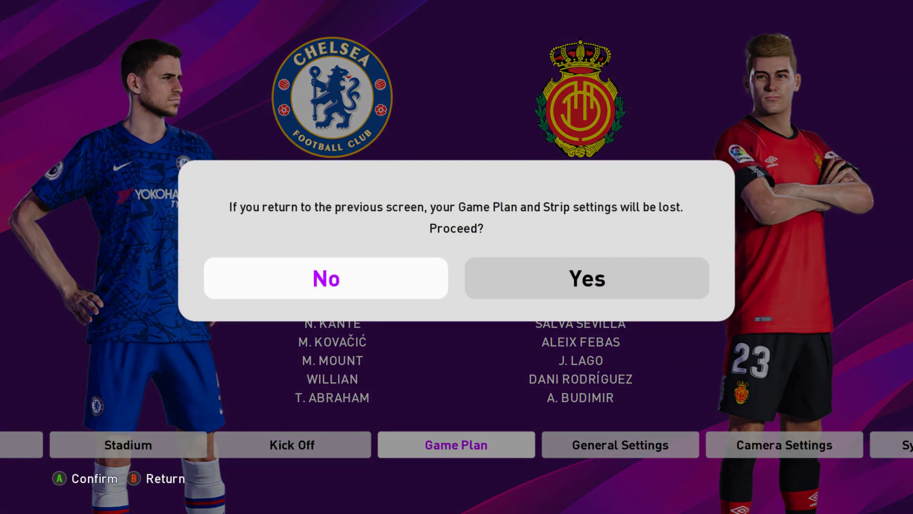
key("Right")
key("Return")
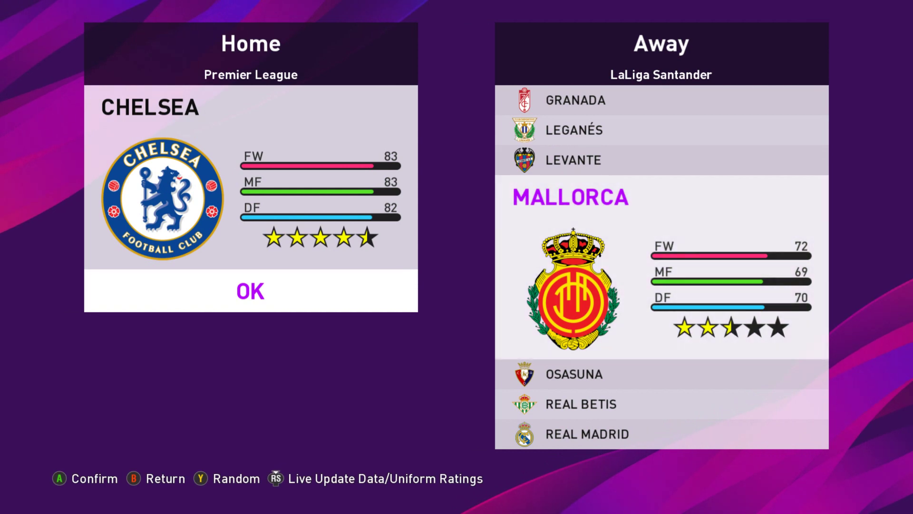
key("Escape")
key("Escape")
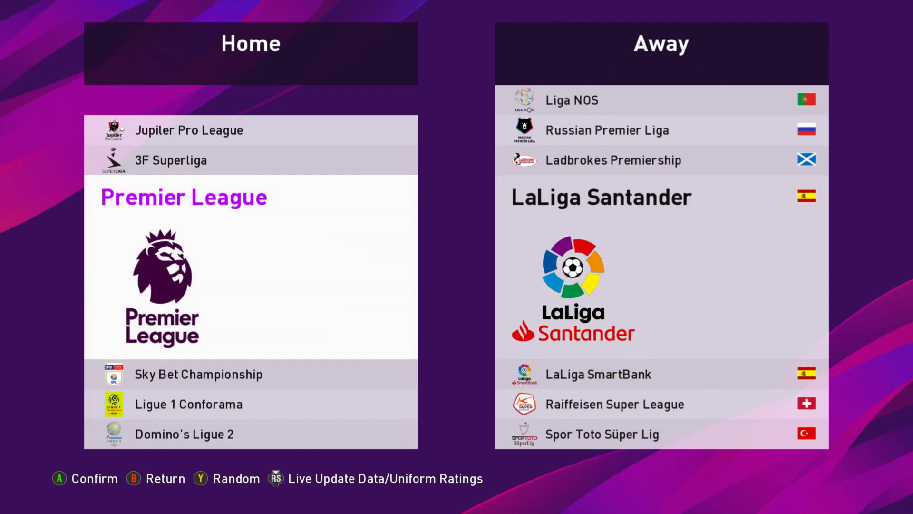
key("Escape")
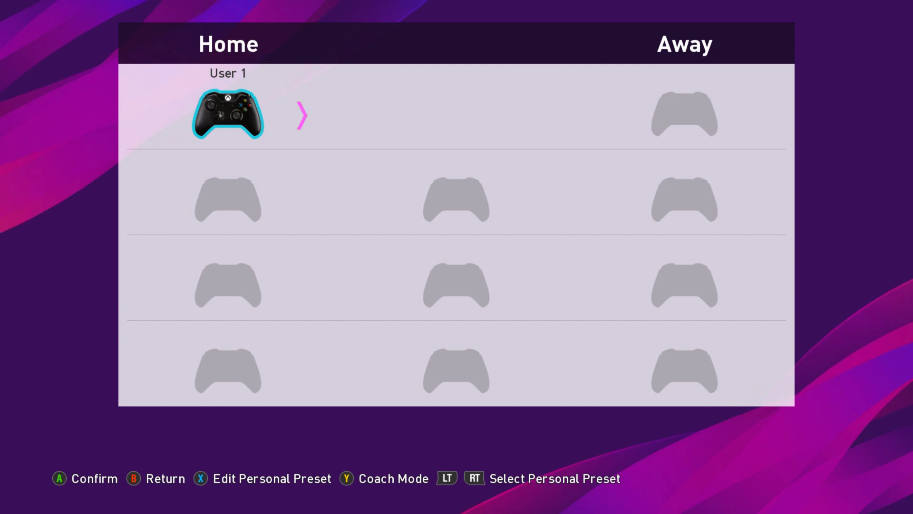